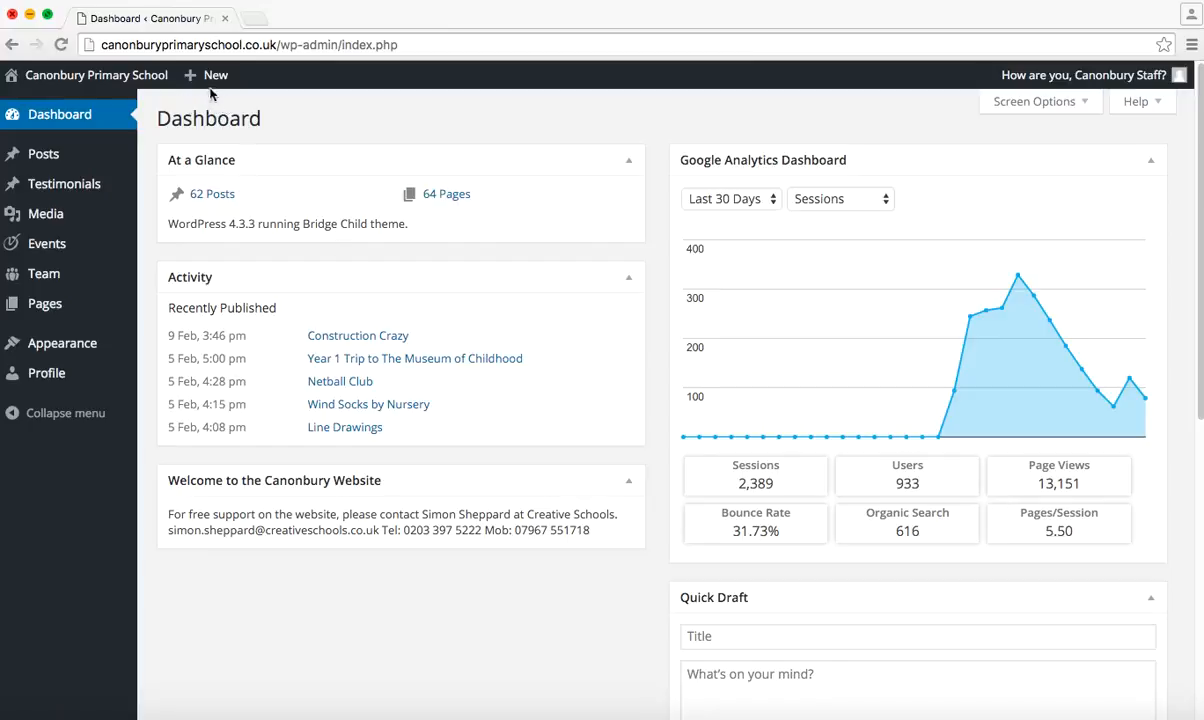
# Create a new blog post and title it "Mick Post".
pyautogui.moveTo(205, 95)
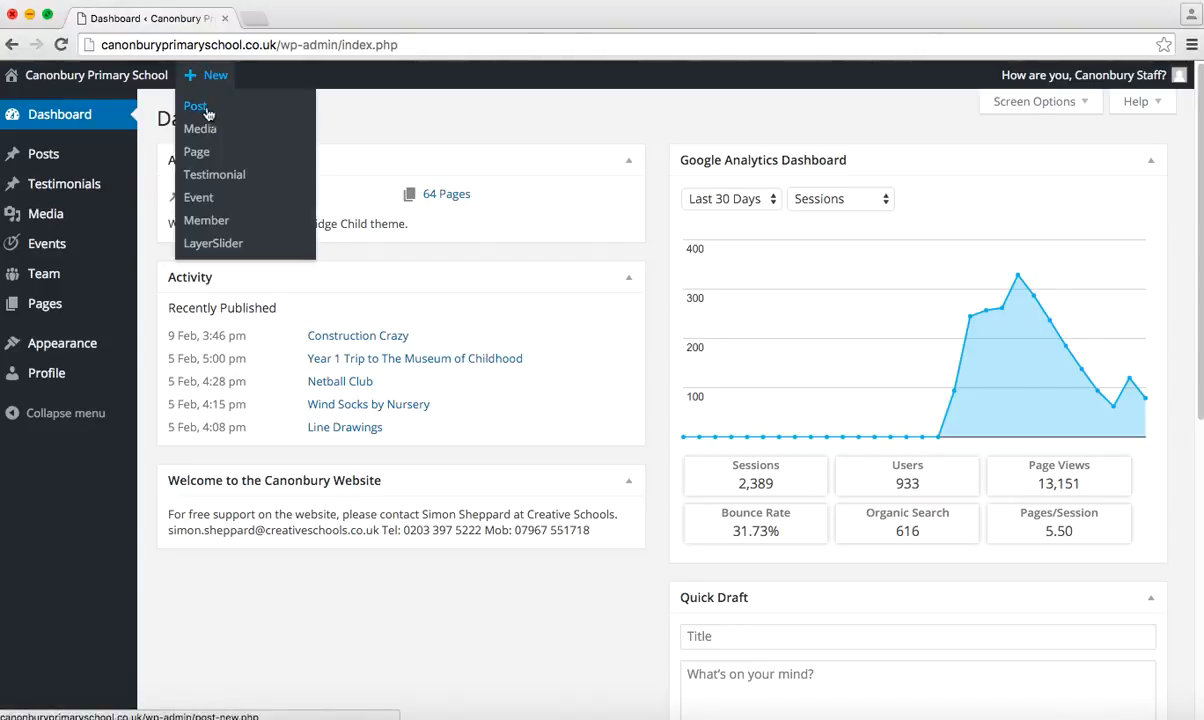
pyautogui.moveTo(104, 148)
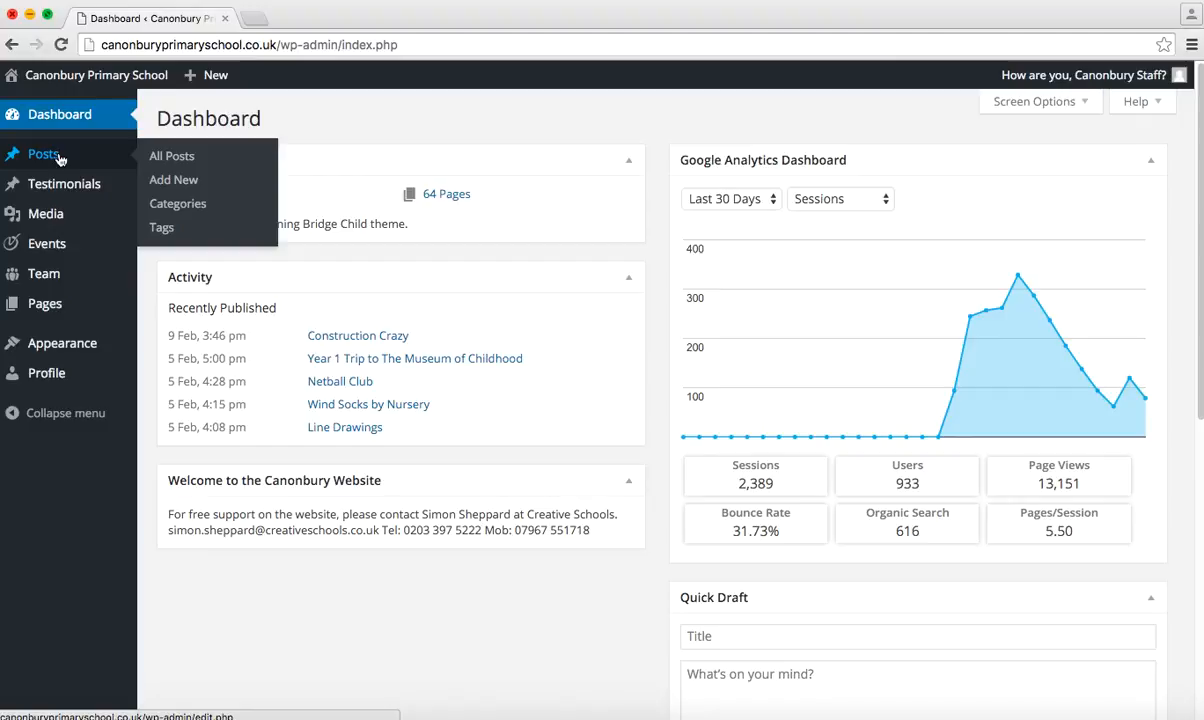
pyautogui.click(179, 183)
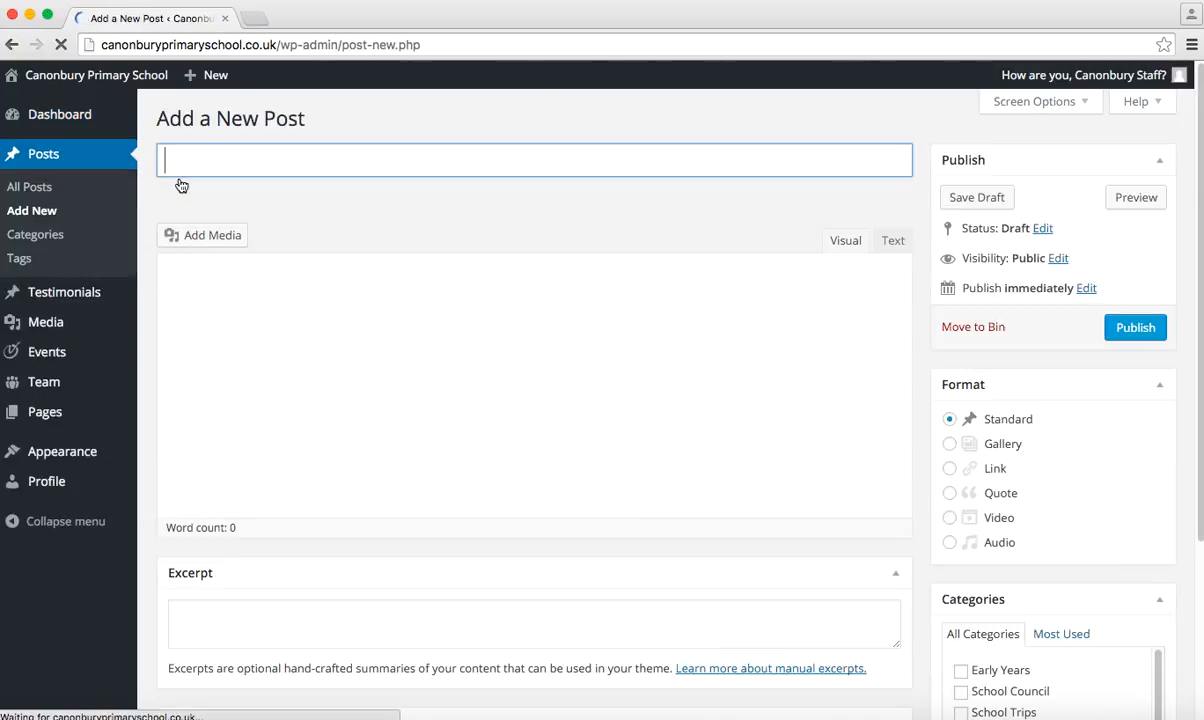
pyautogui.click(284, 174)
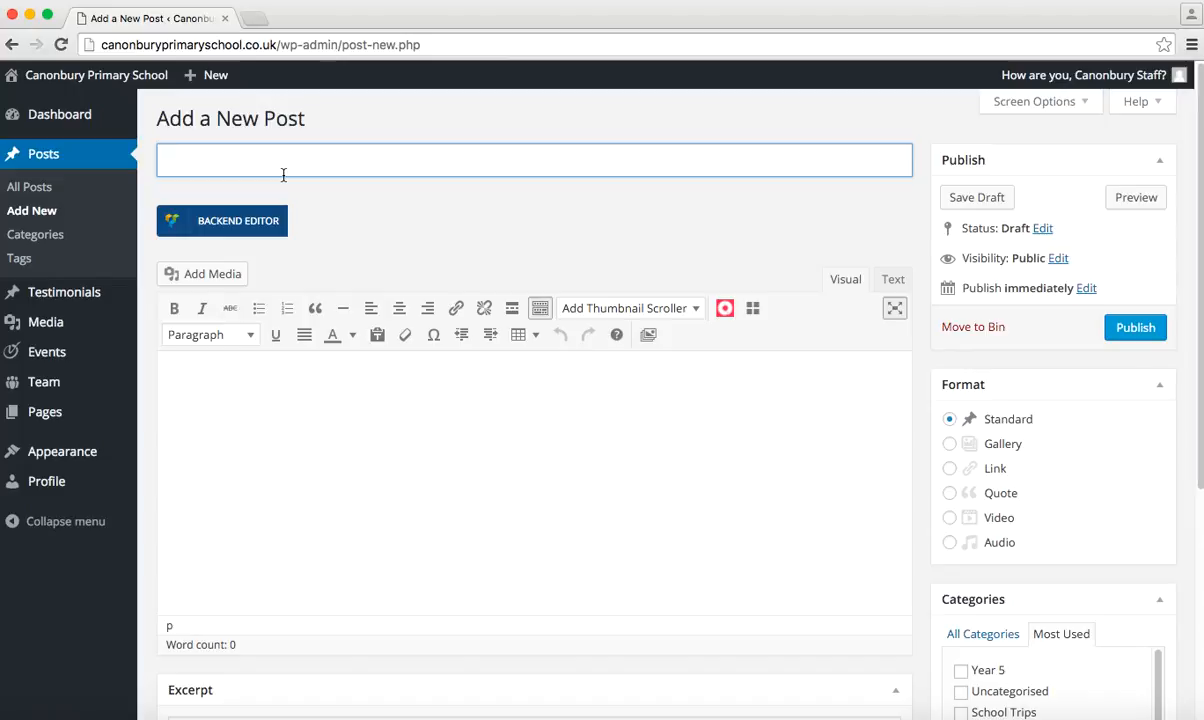
pyautogui.write('Mick Post')
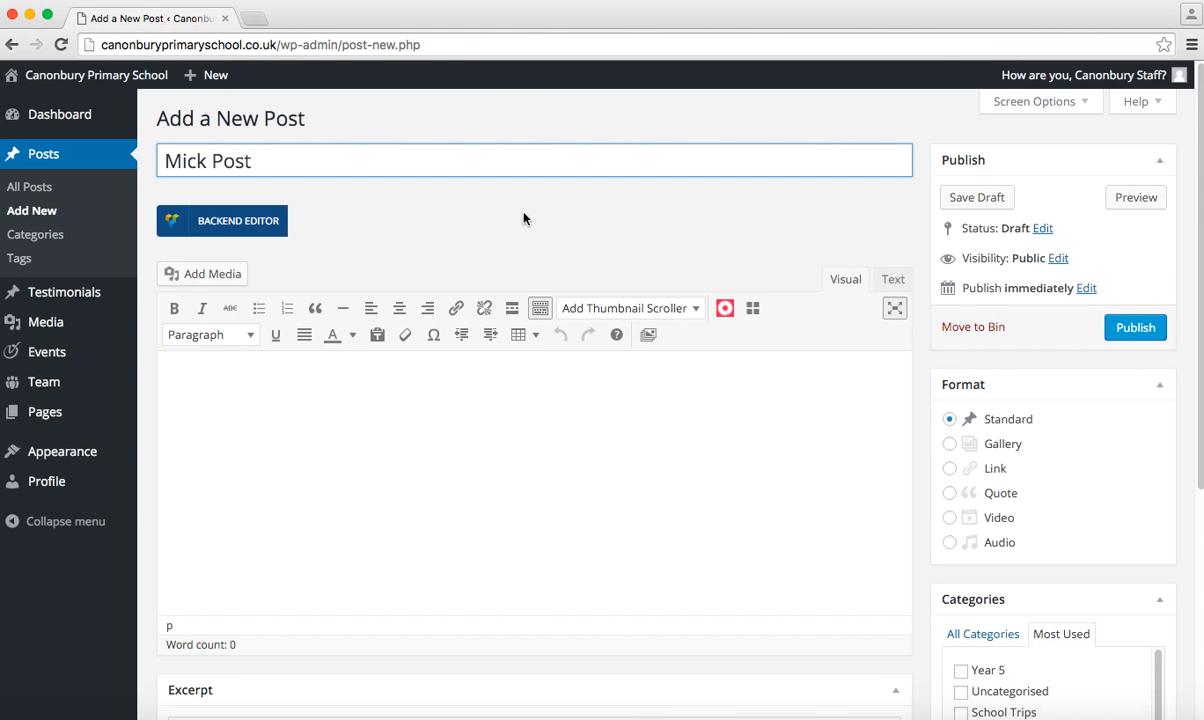
# Enter "Mick Post Excerpt" as the post's excerpt.
pyautogui.scroll(-3, 500, 212)
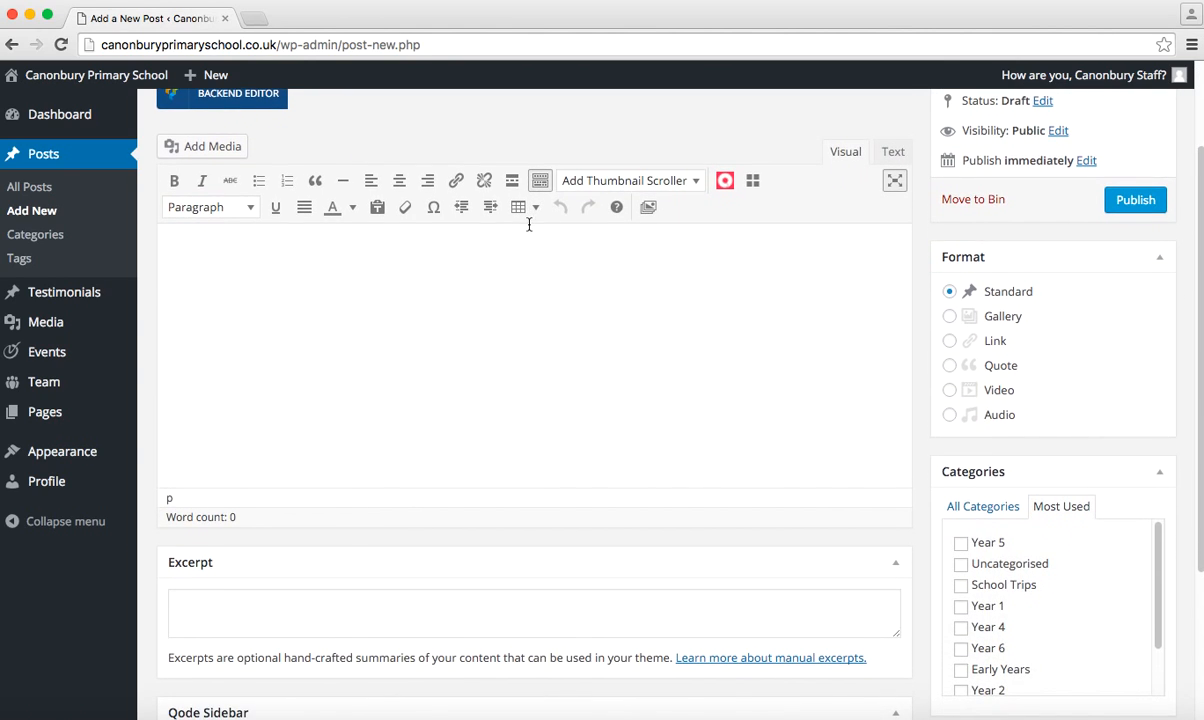
pyautogui.click(266, 606)
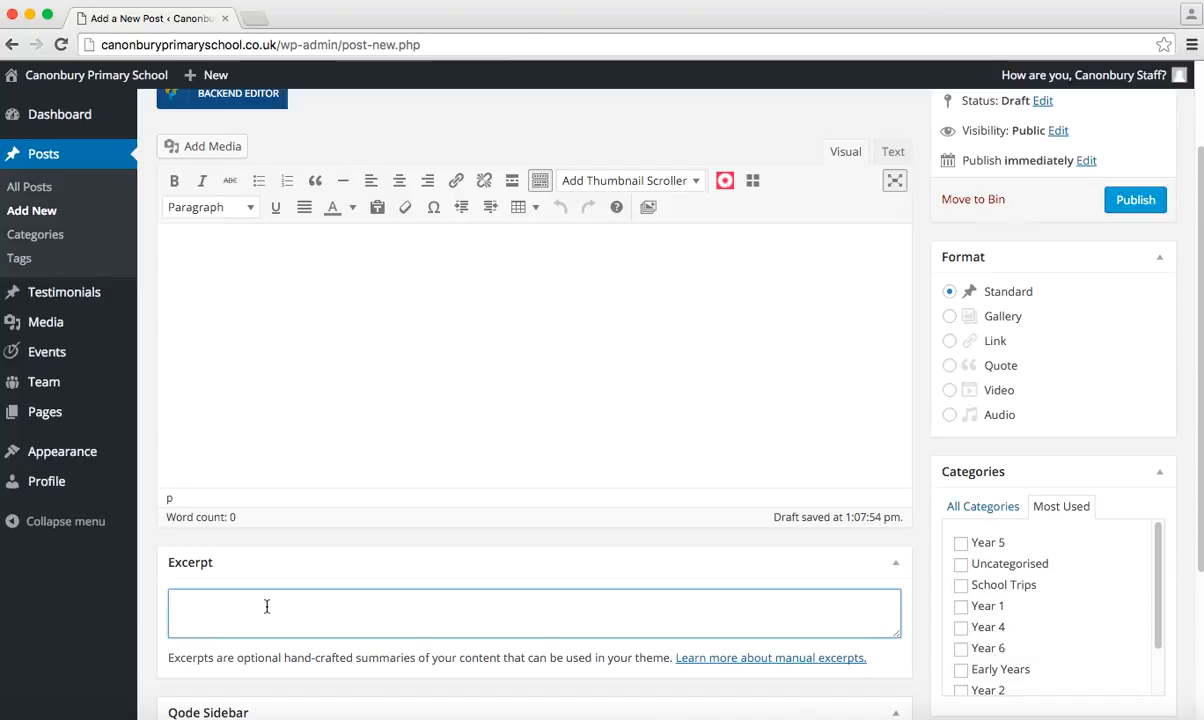
pyautogui.write('Mick Post Excerpt')
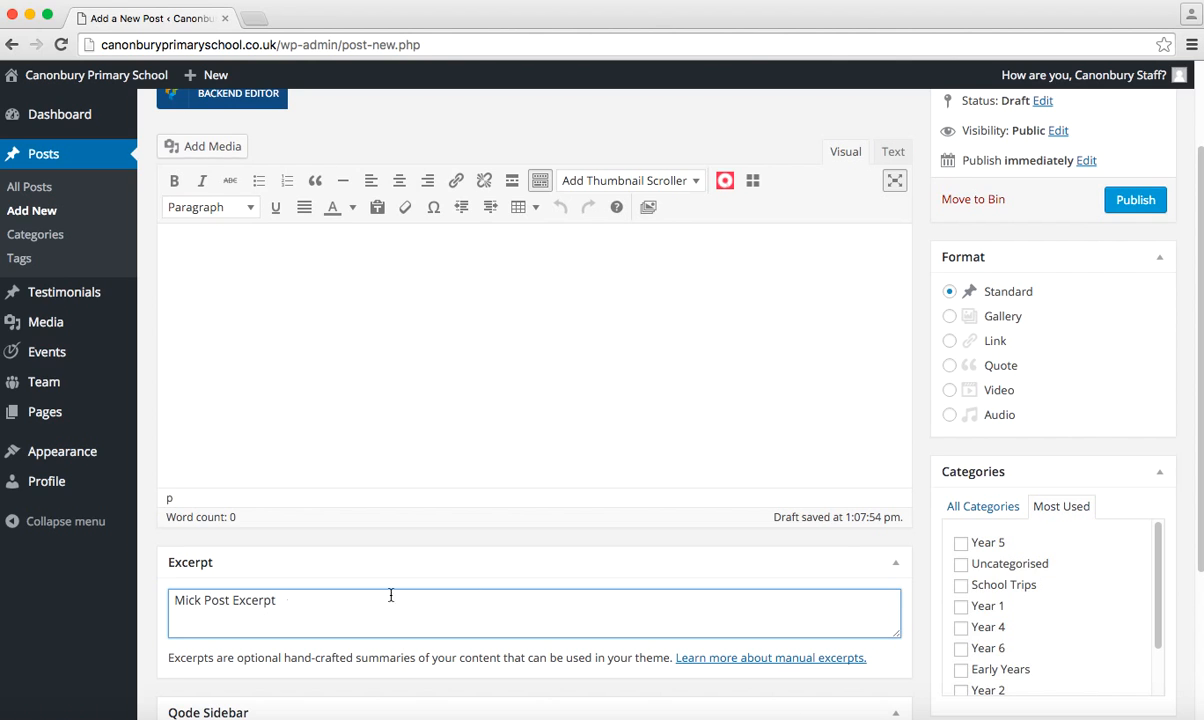
# Set the existing media library photo IMG_00891.jpg, a boy holding a red paper craft, as the post's featured image.
pyautogui.scroll(-3, 1016, 477)
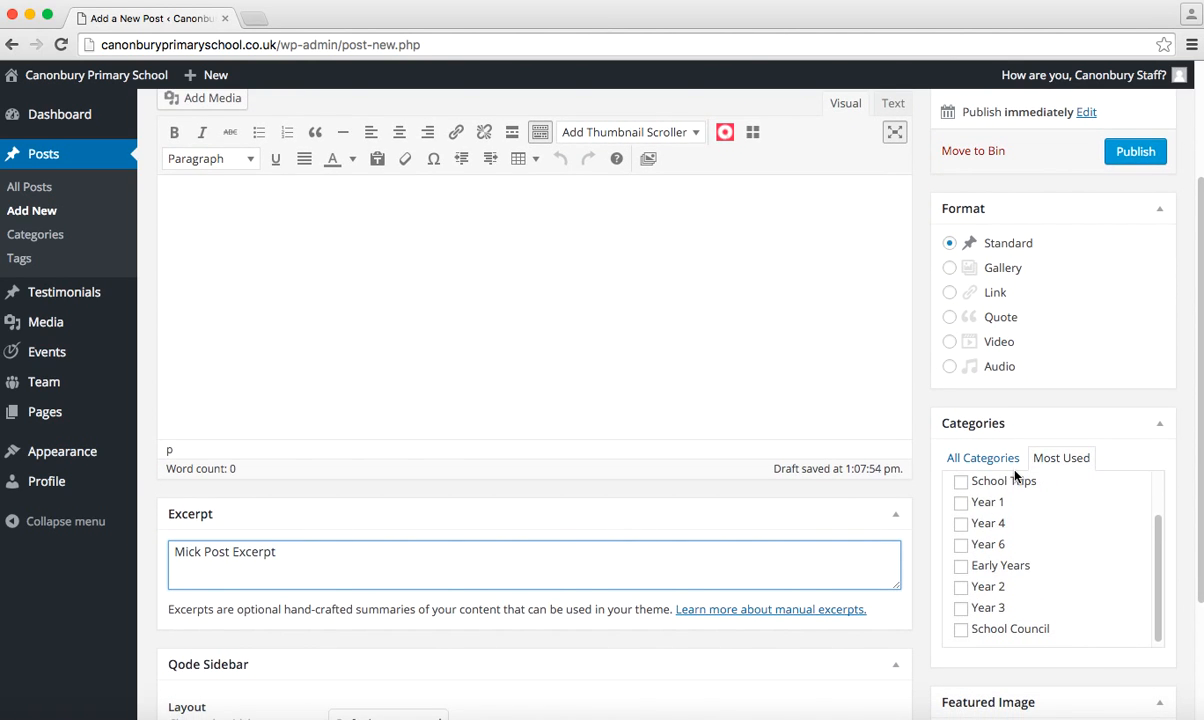
pyautogui.scroll(-4, 1172, 518)
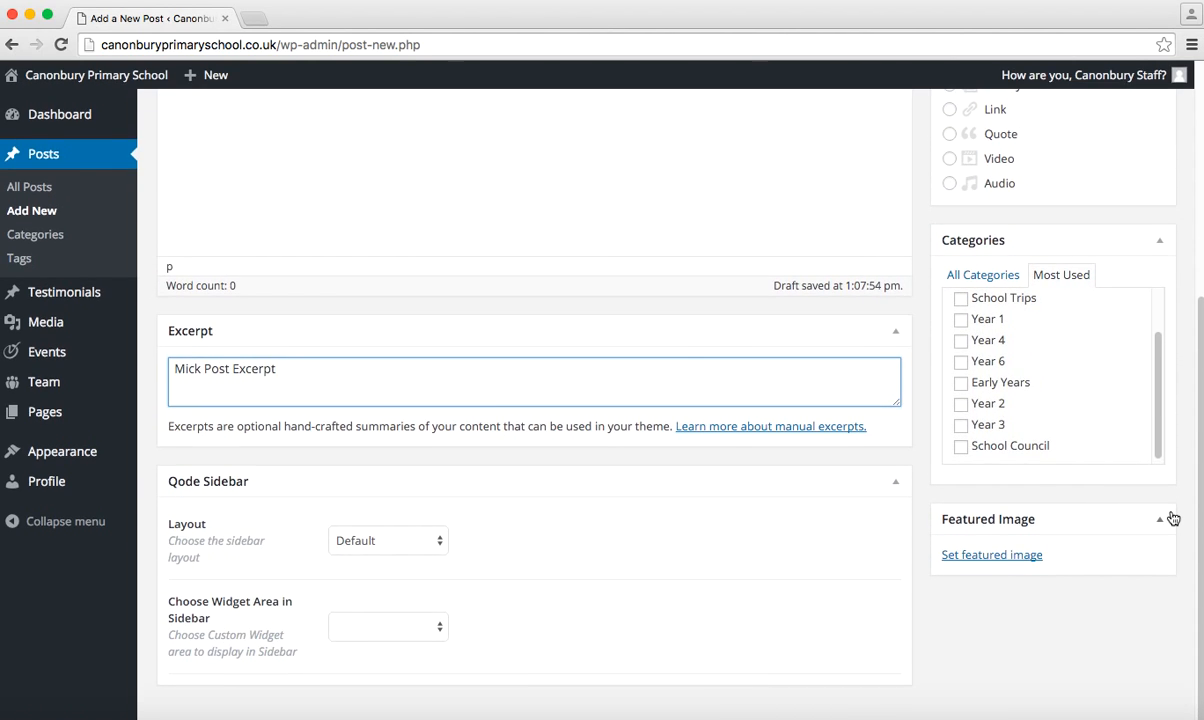
pyautogui.click(981, 558)
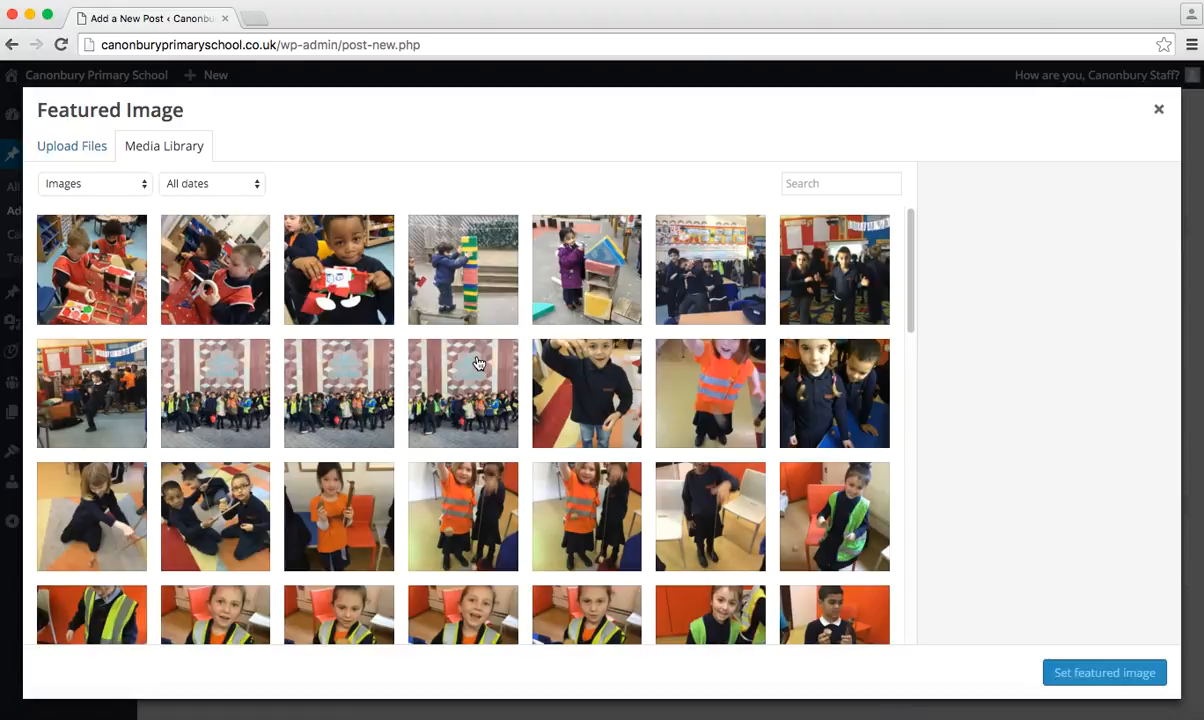
pyautogui.click(71, 152)
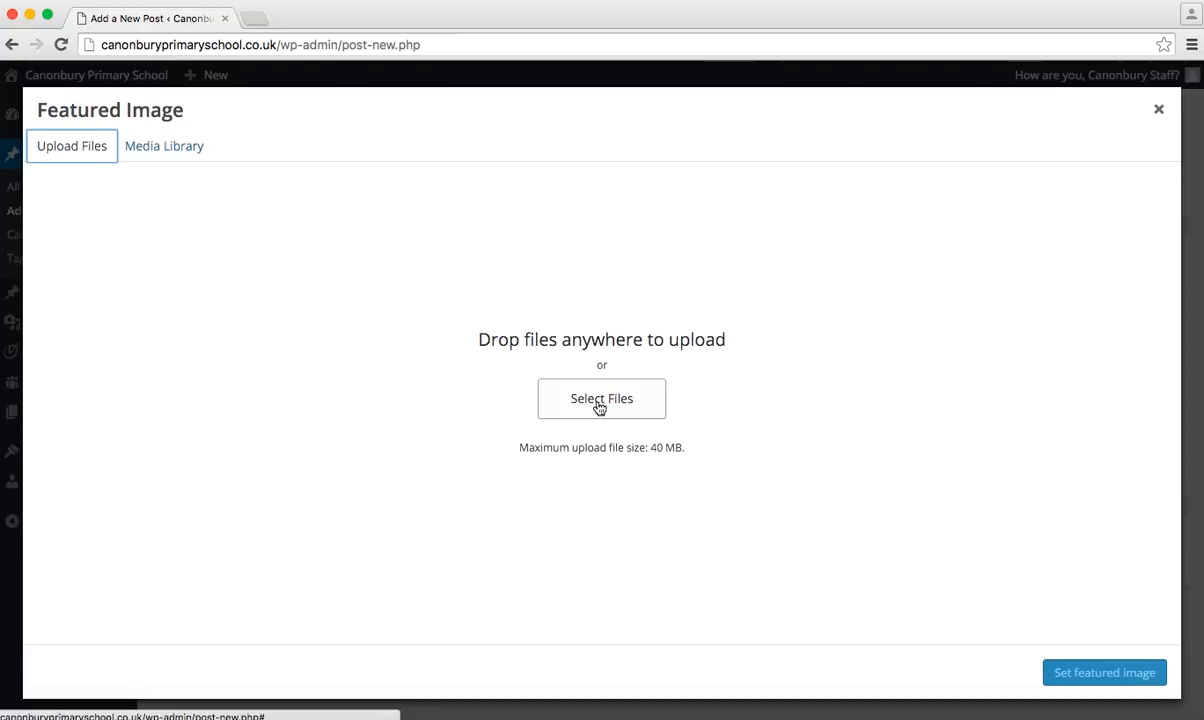
pyautogui.click(148, 158)
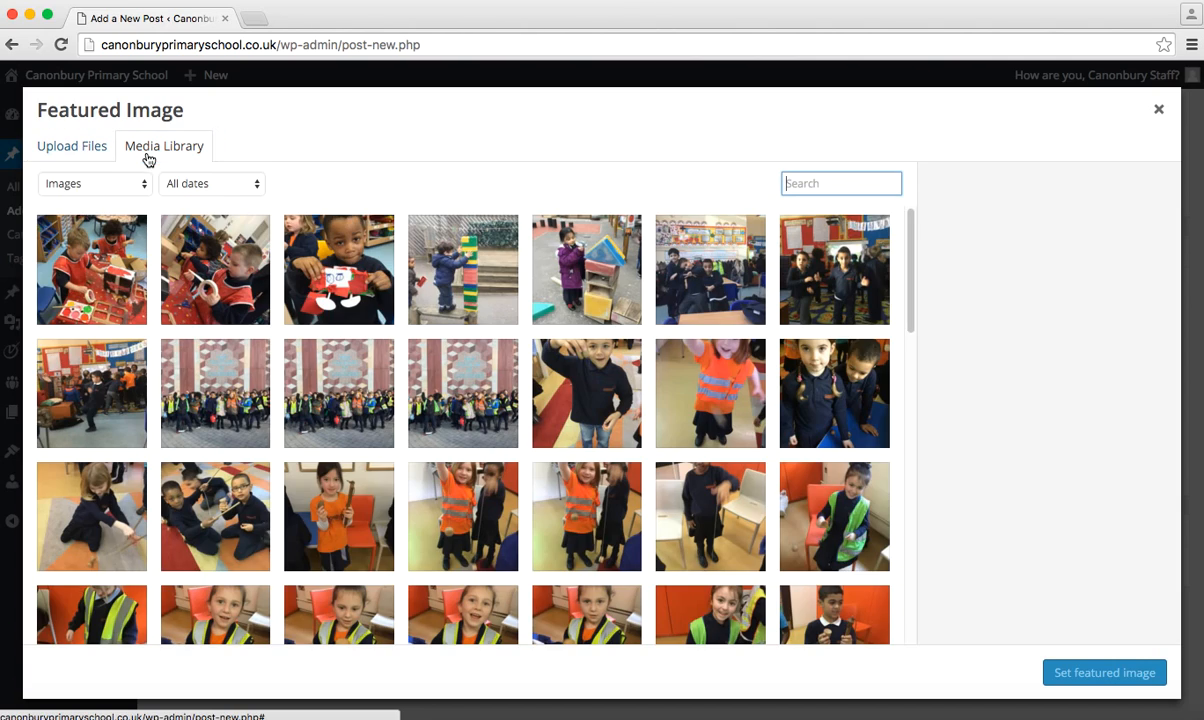
pyautogui.click(340, 263)
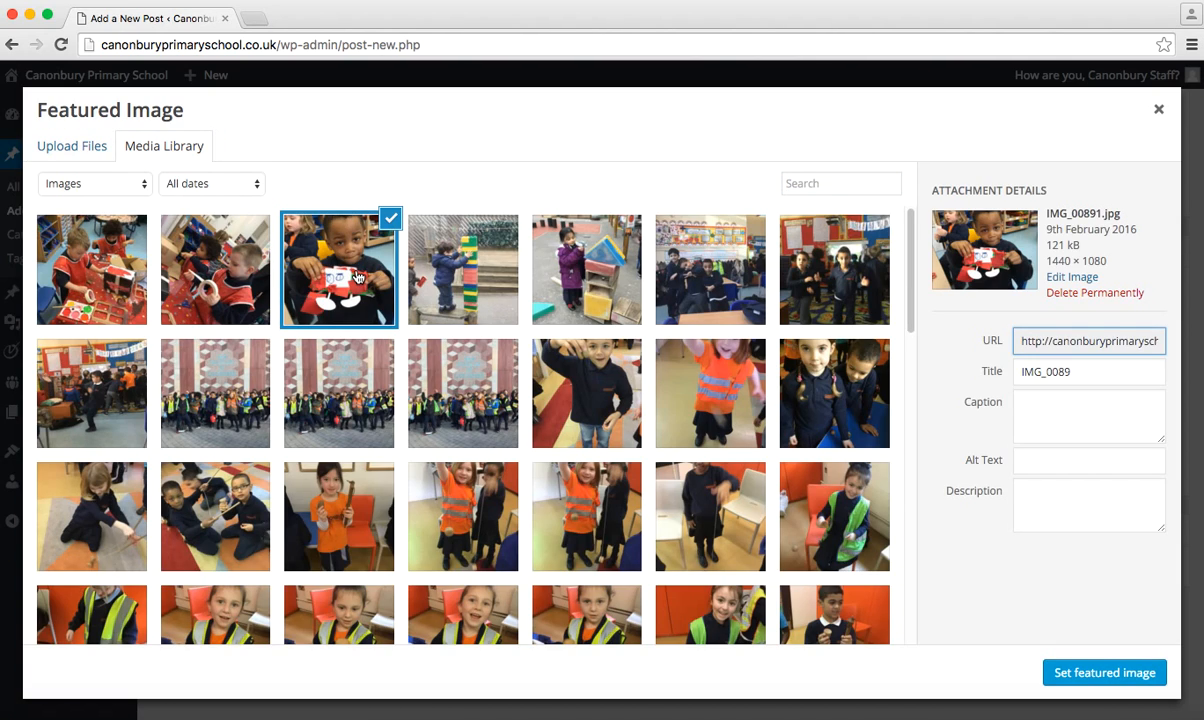
pyautogui.click(1103, 672)
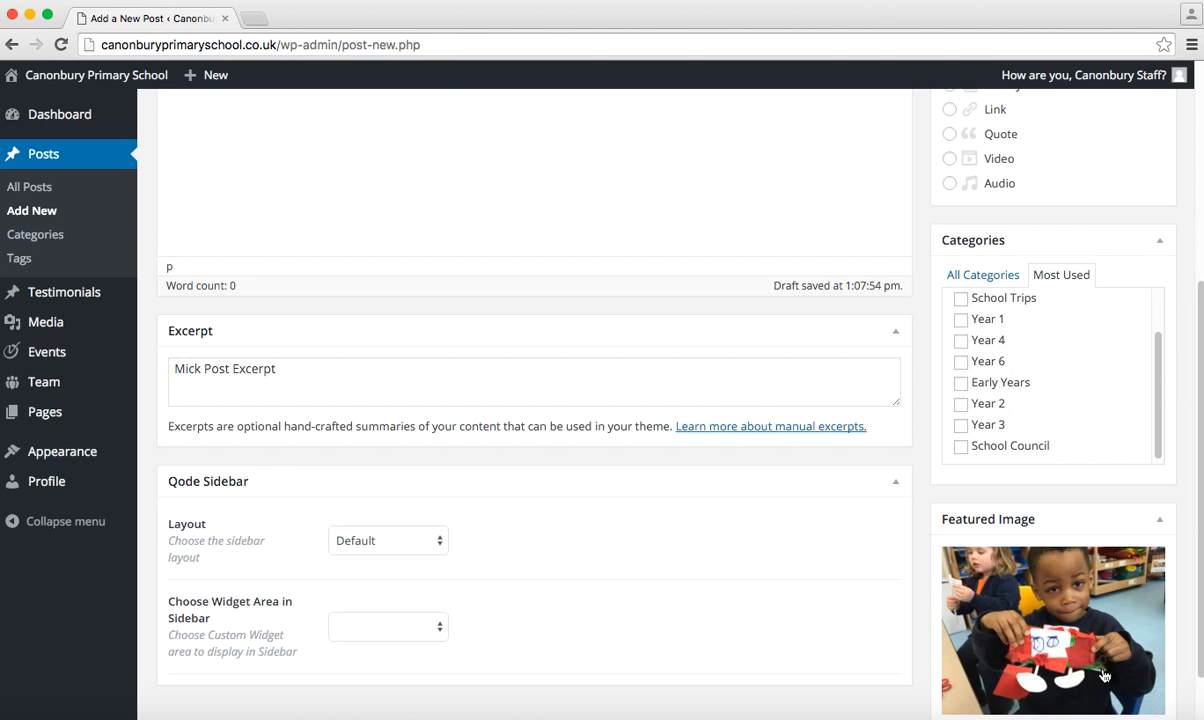
# Assign the post to the School Trips and Year 2 categories.
pyautogui.scroll(-2, 1103, 676)
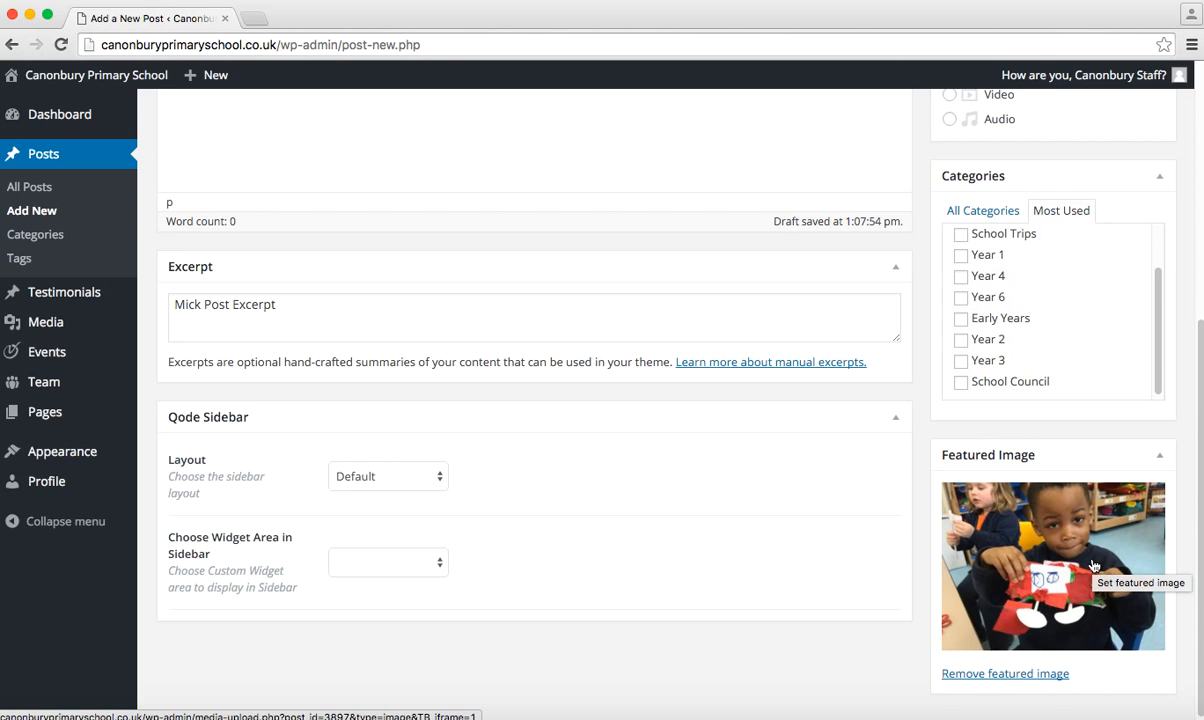
pyautogui.scroll(1, 918, 404)
pyautogui.scroll(3, 918, 404)
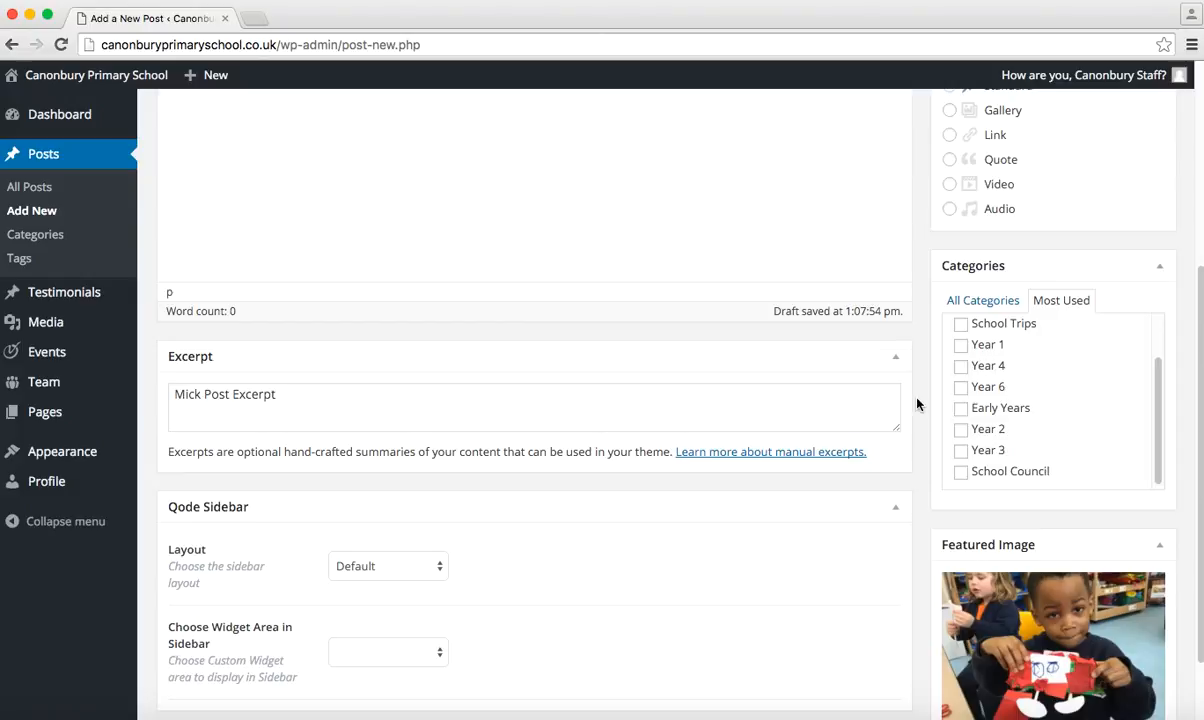
pyautogui.moveTo(1158, 398); pyautogui.dragTo(1158, 347)
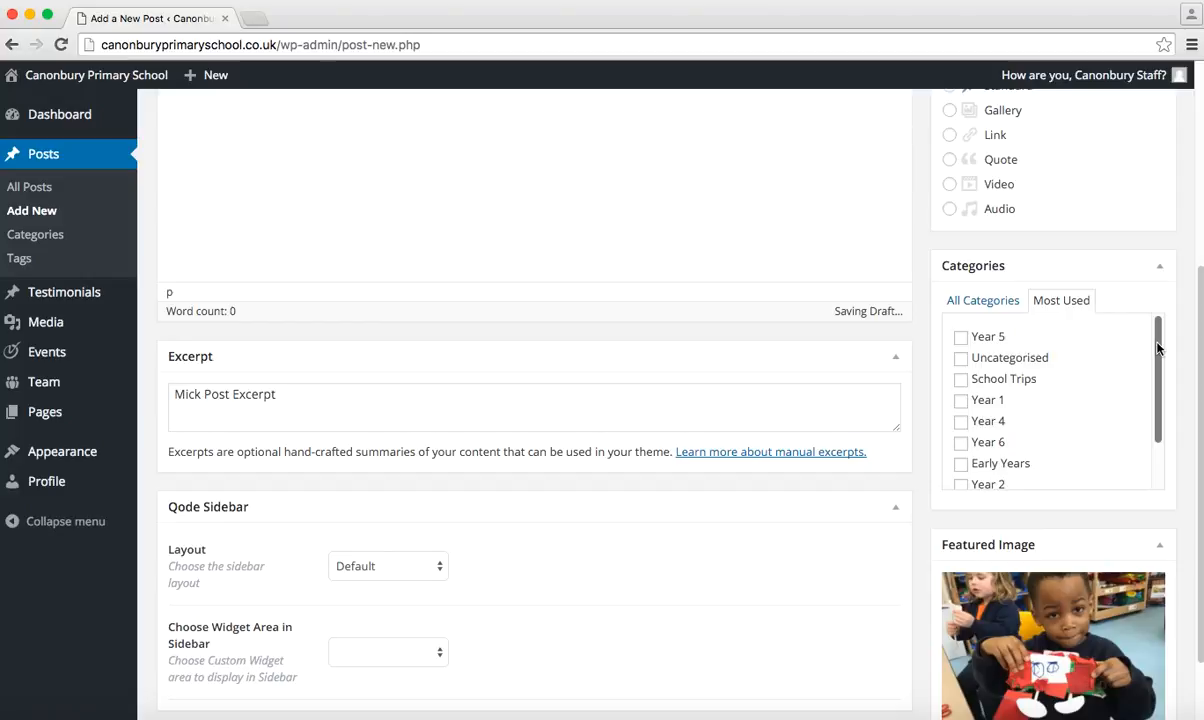
pyautogui.click(962, 381)
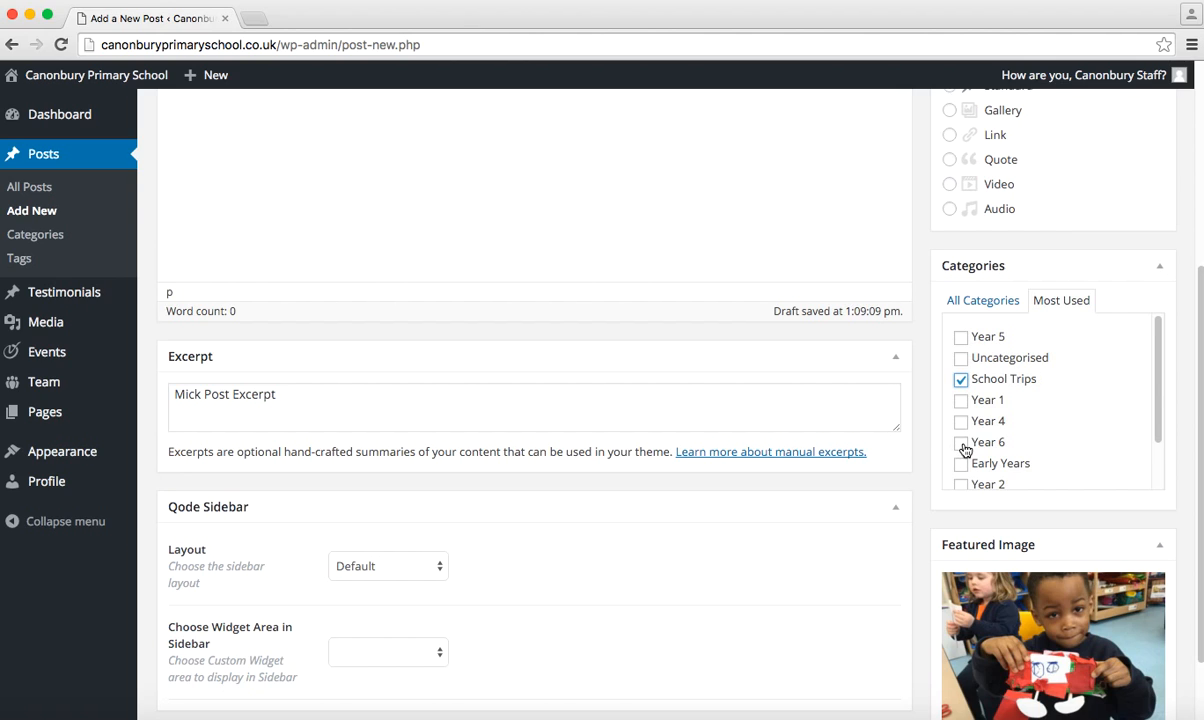
pyautogui.click(961, 485)
# Write "Information goes here." as the body text of the post.
pyautogui.scroll(5, 557, 411)
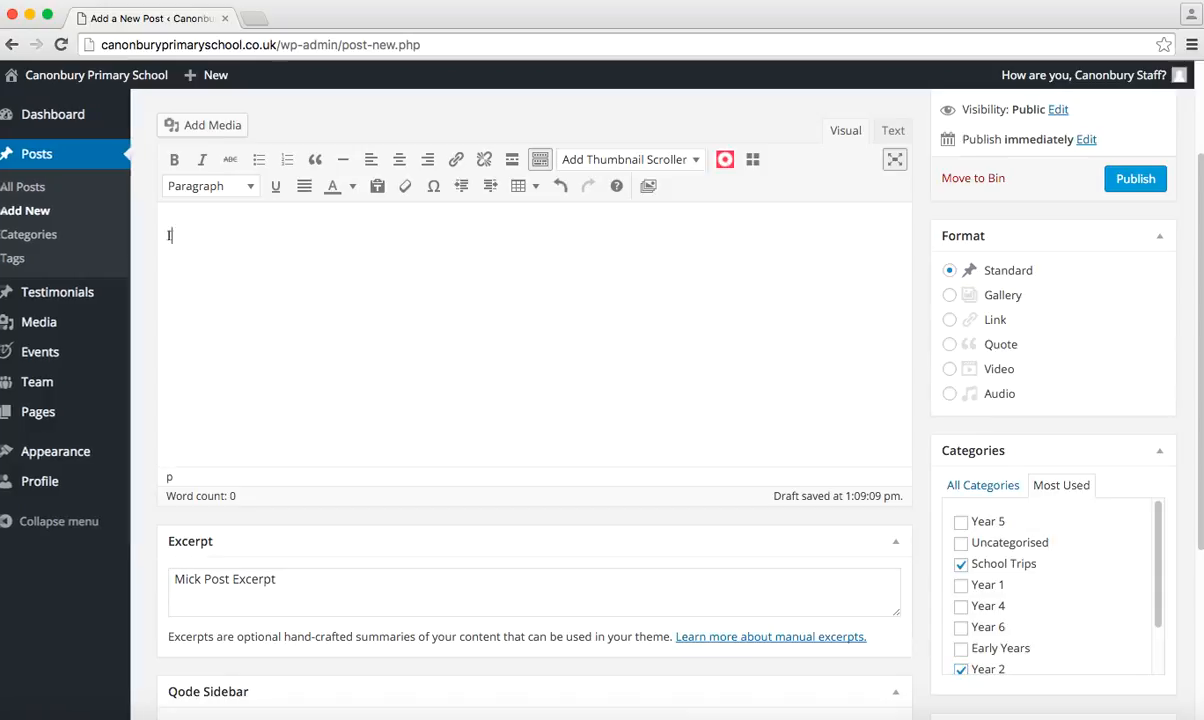
pyautogui.write('Informatio')
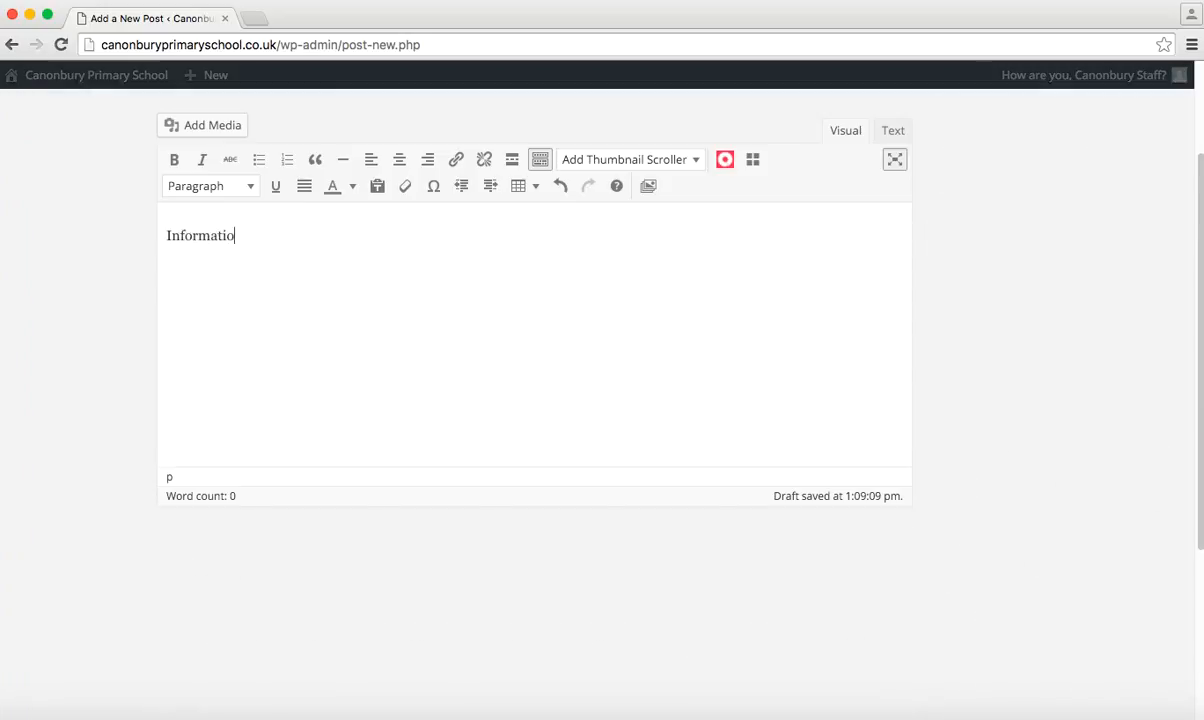
pyautogui.write('n goes here.')
# Preview the post, check its image, title, categories, excerpt and body text, and return to the editor.
pyautogui.scroll(-3, 1024, 300)
pyautogui.scroll(6, 1024, 305)
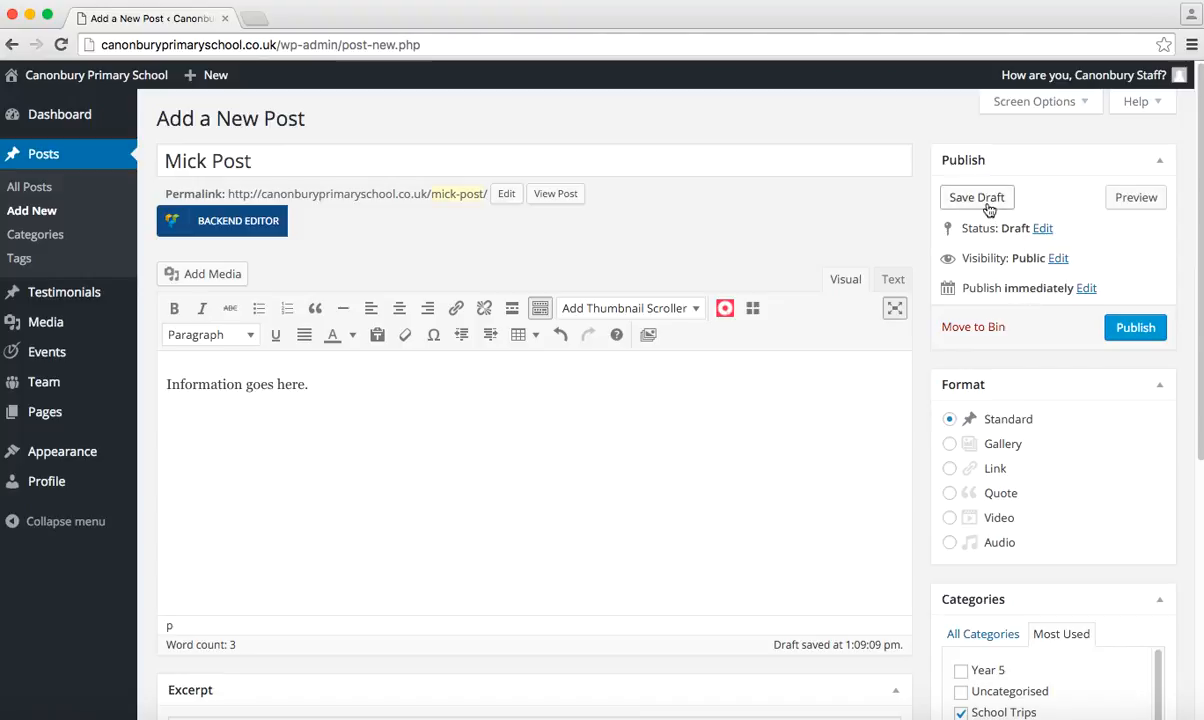
pyautogui.click(1130, 205)
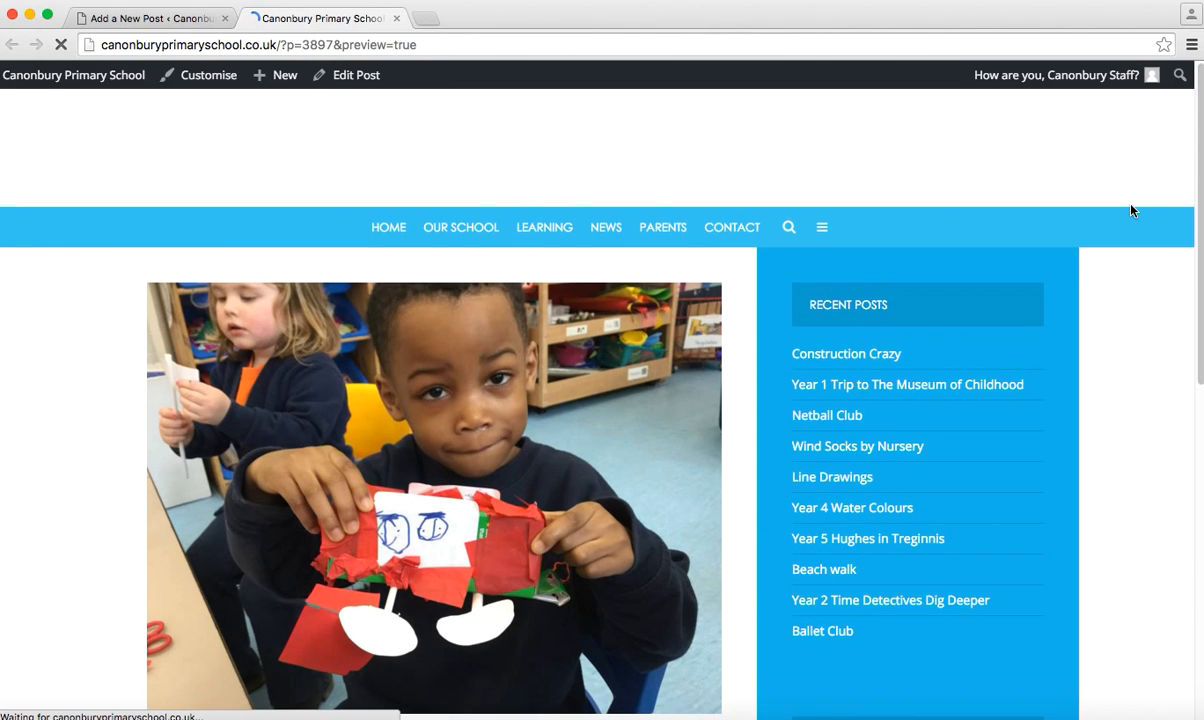
pyautogui.scroll(-2, 840, 363)
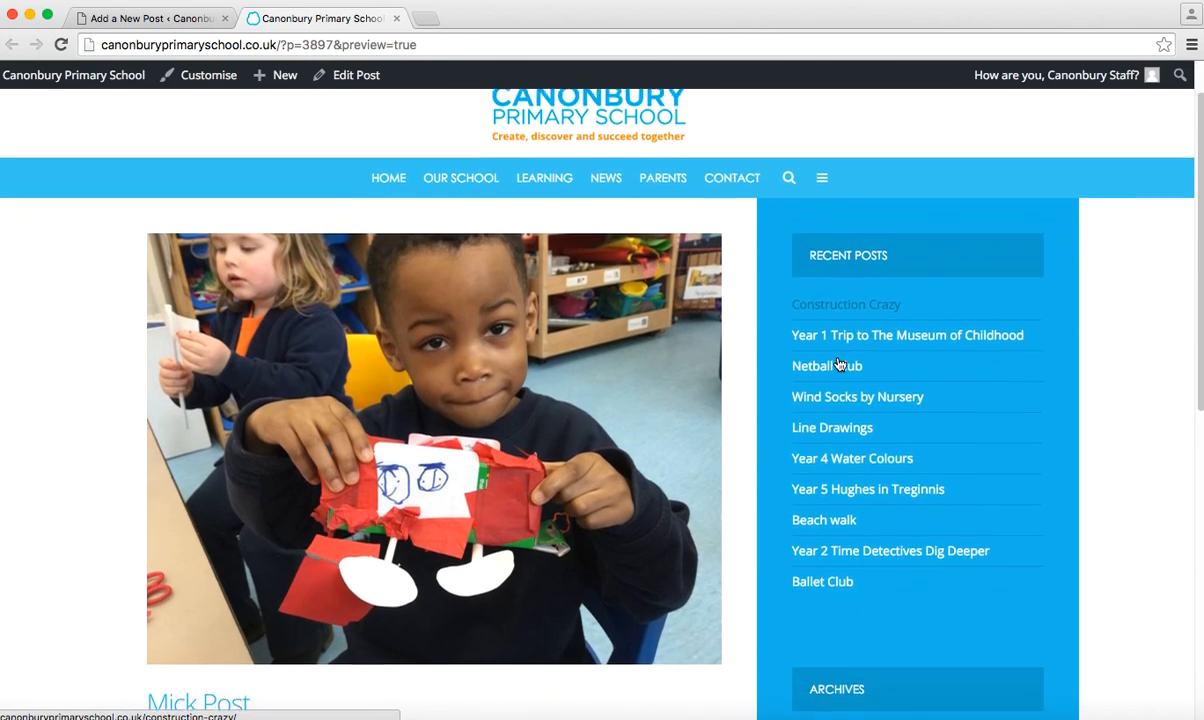
pyautogui.scroll(-3, 840, 360)
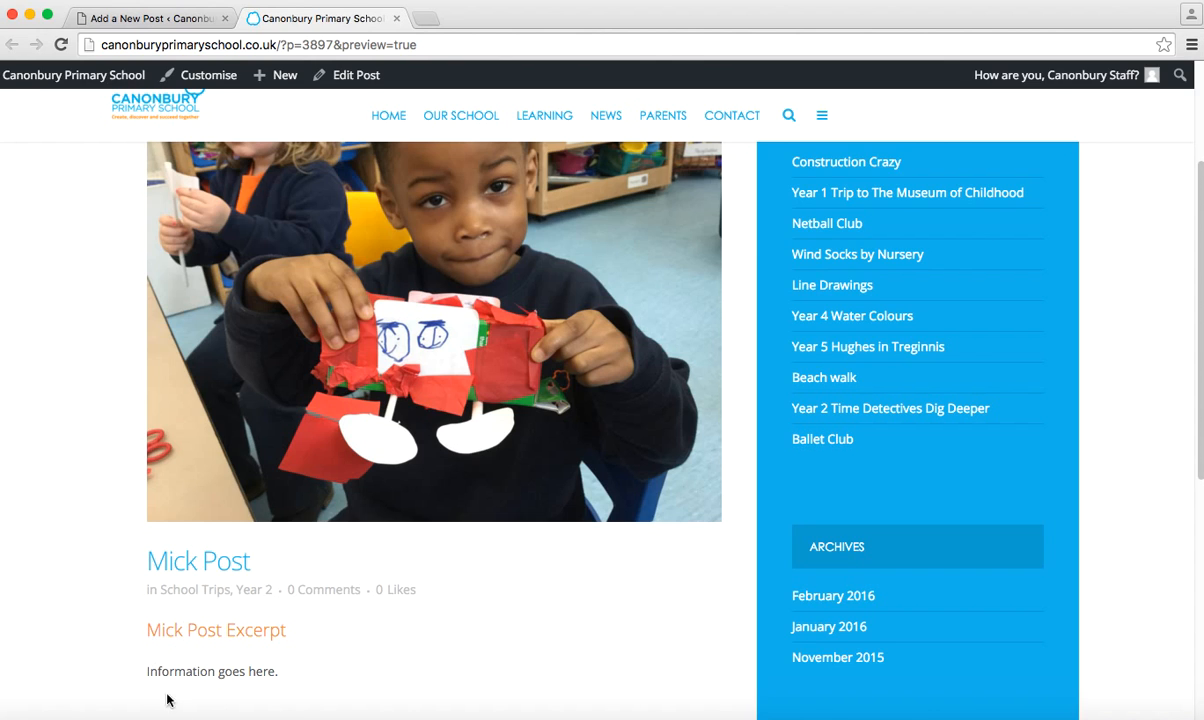
pyautogui.scroll(4, 229, 663)
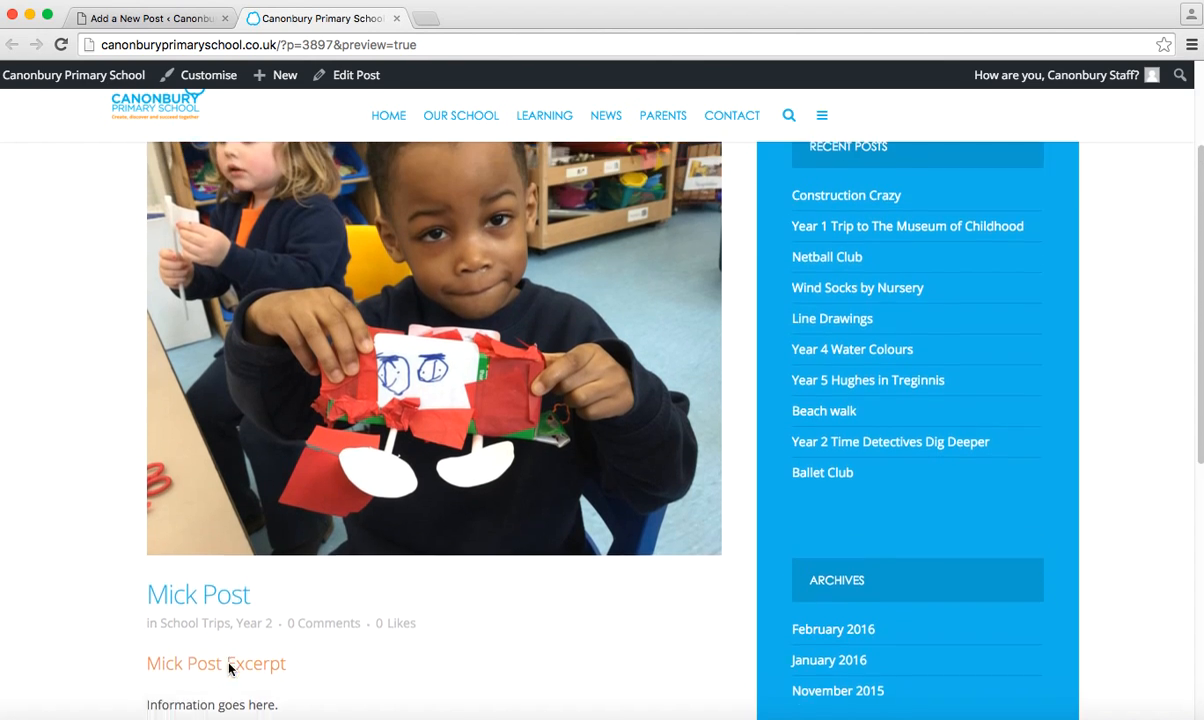
pyautogui.click(157, 20)
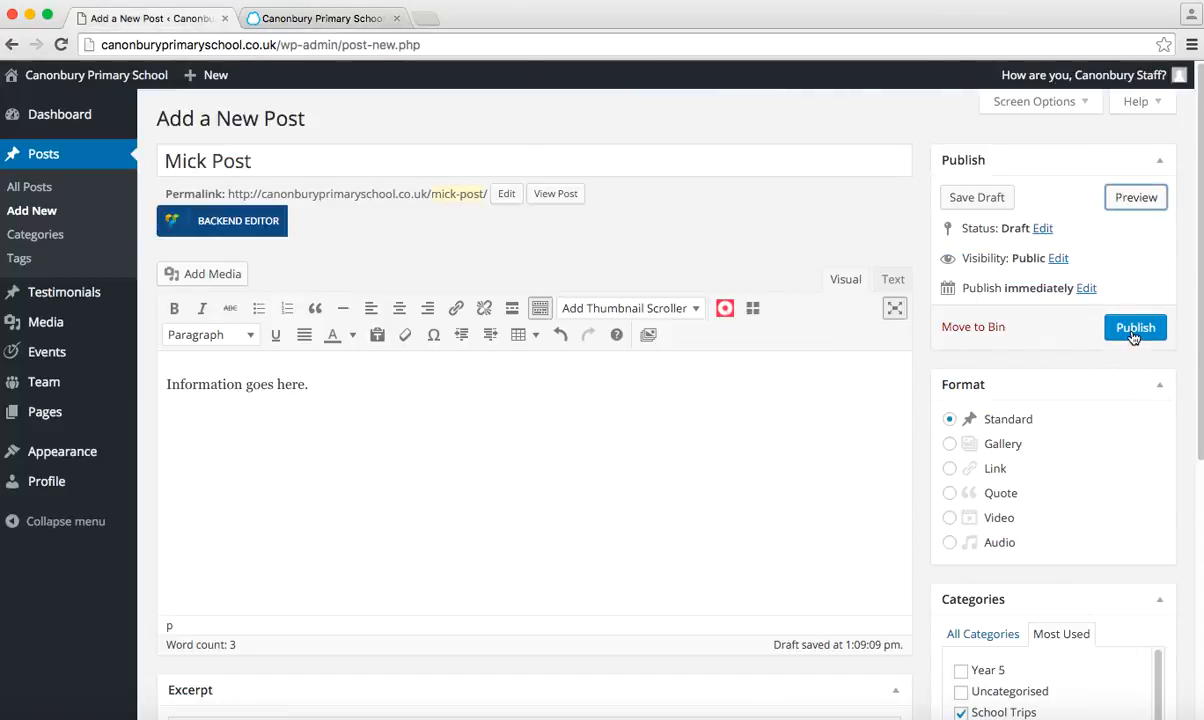
# Open the publish date and time for editing and set the post format to Gallery.
pyautogui.click(1088, 291)
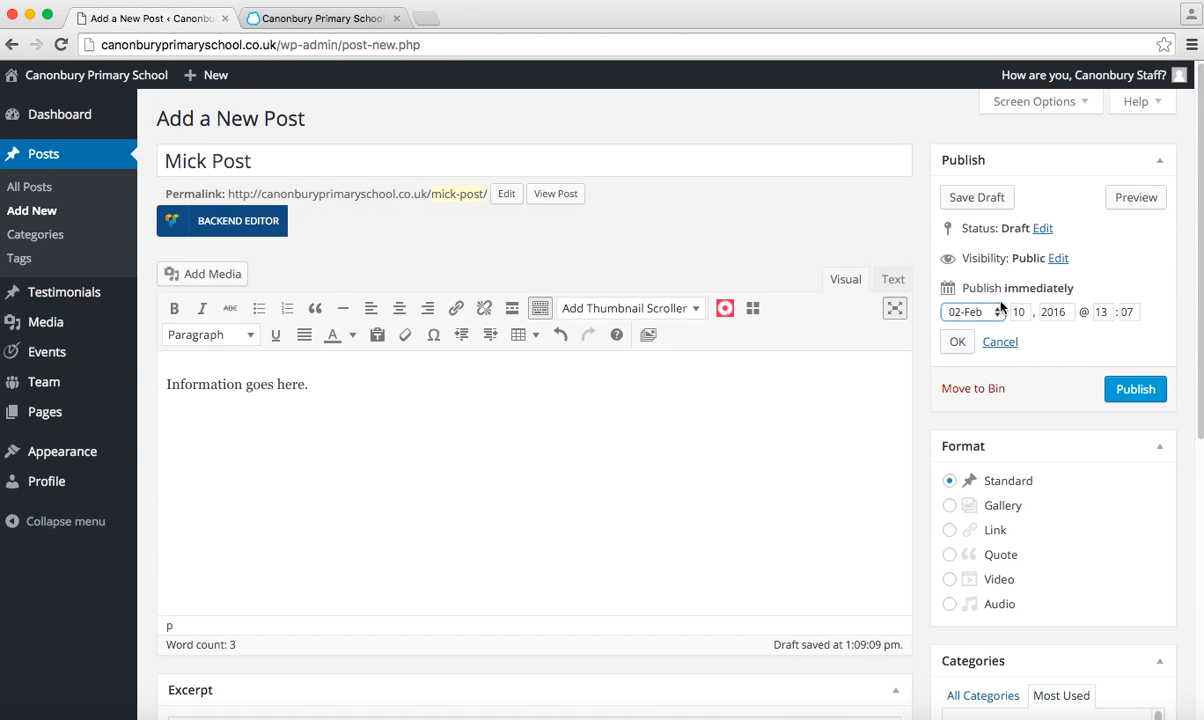
pyautogui.scroll(-3, 918, 387)
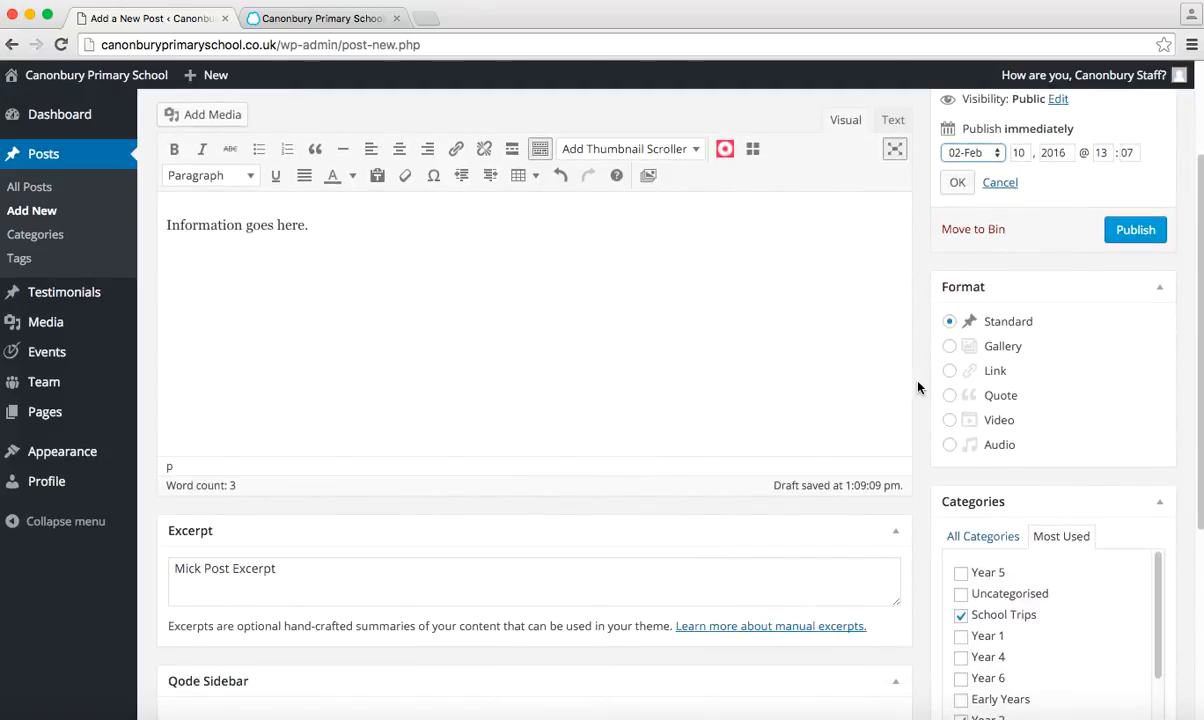
pyautogui.click(1012, 355)
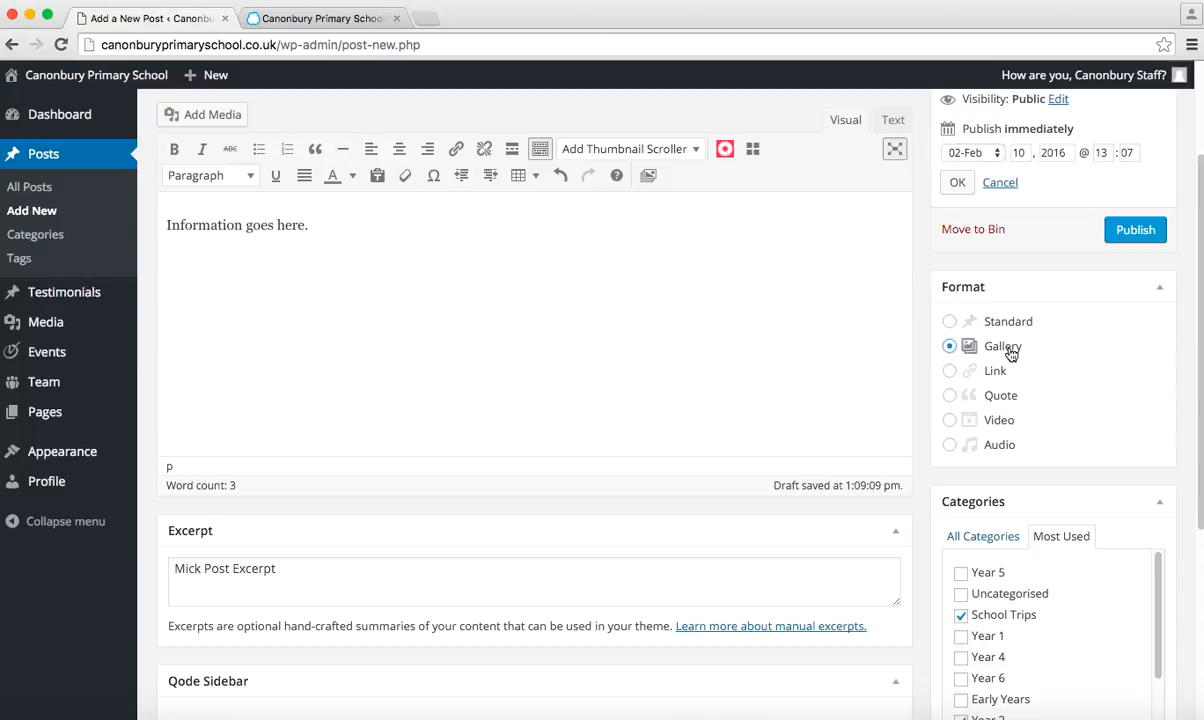
# Review the available sidebar layout options for the post, leaving the layout on Default.
pyautogui.scroll(-3, 540, 500)
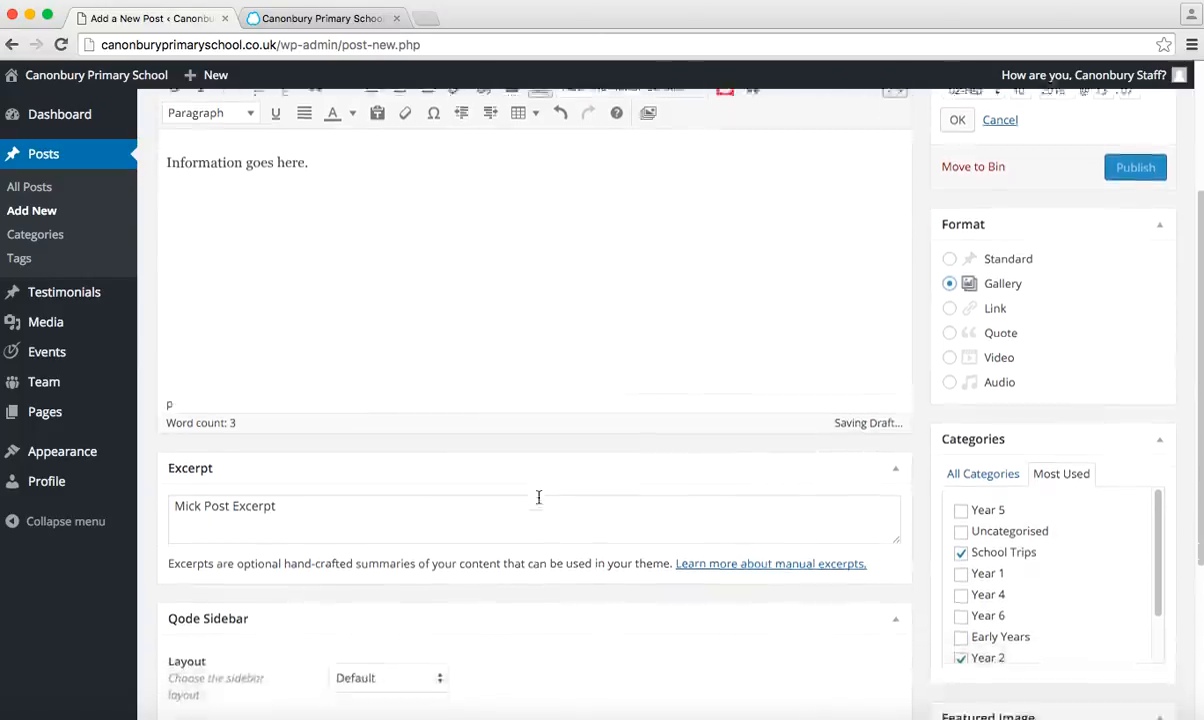
pyautogui.scroll(-5, 538, 502)
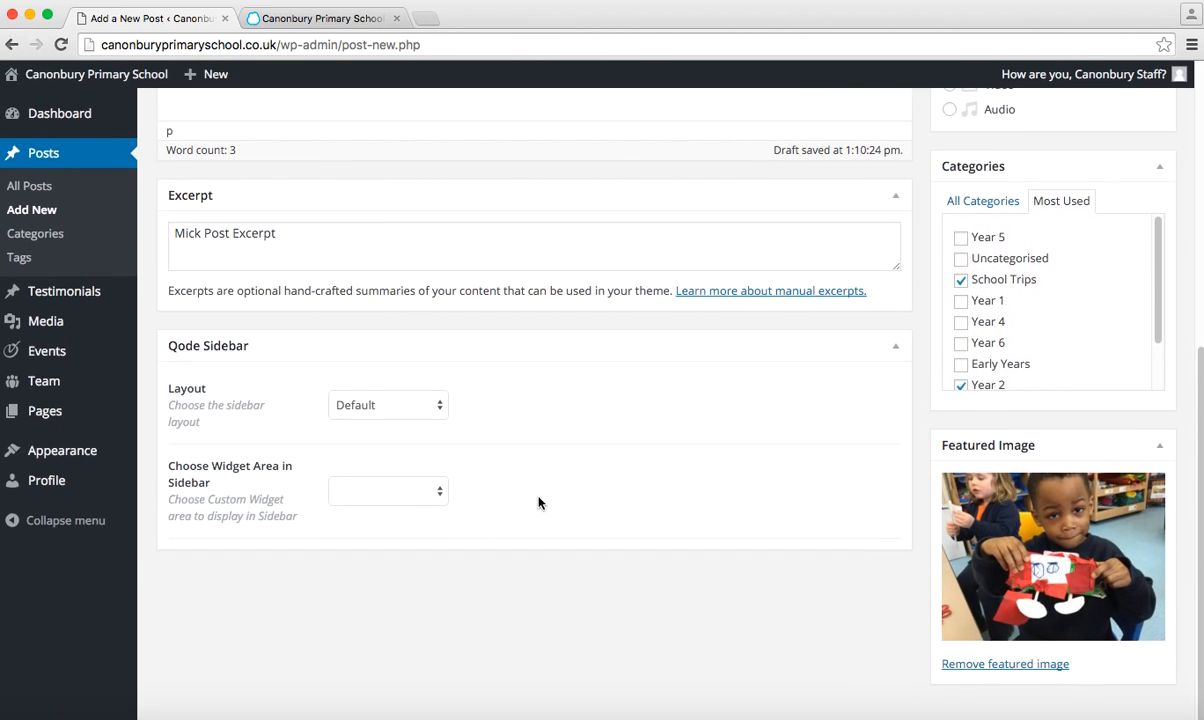
pyautogui.click(420, 406)
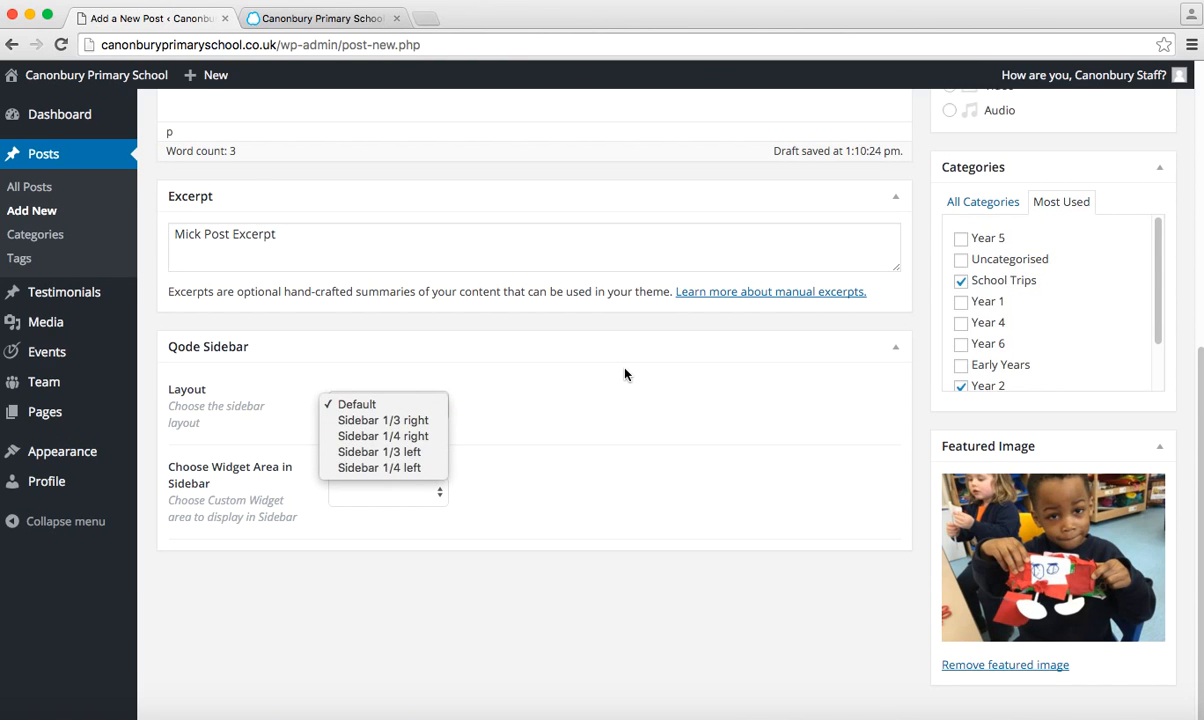
pyautogui.click(661, 325)
pyautogui.scroll(3, 662, 318)
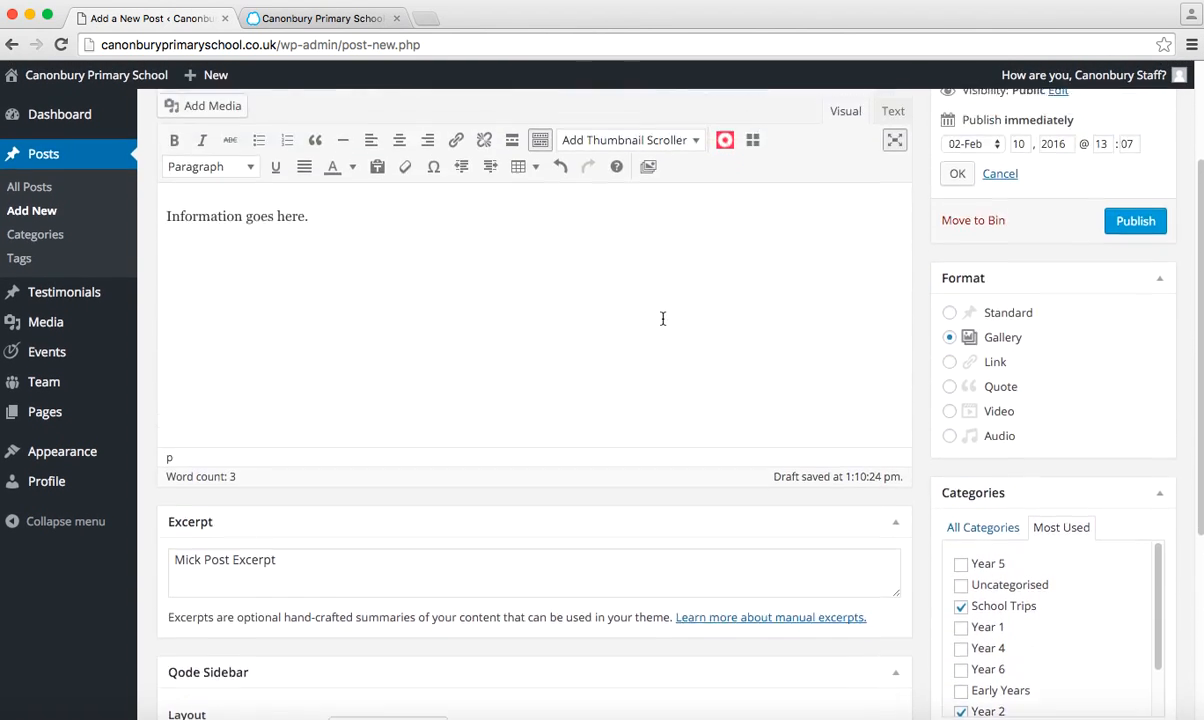
pyautogui.scroll(1, 662, 318)
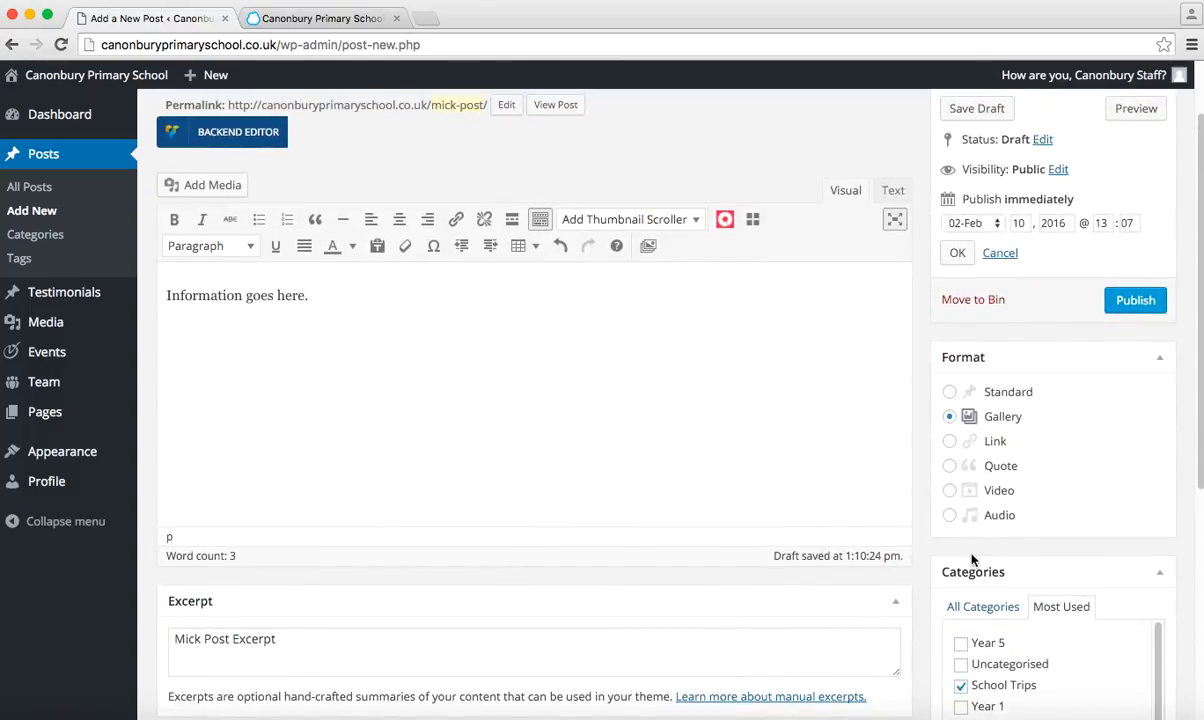
# Try the Link and Standard post formats for comparison, then set the post format back to Gallery.
pyautogui.click(998, 444)
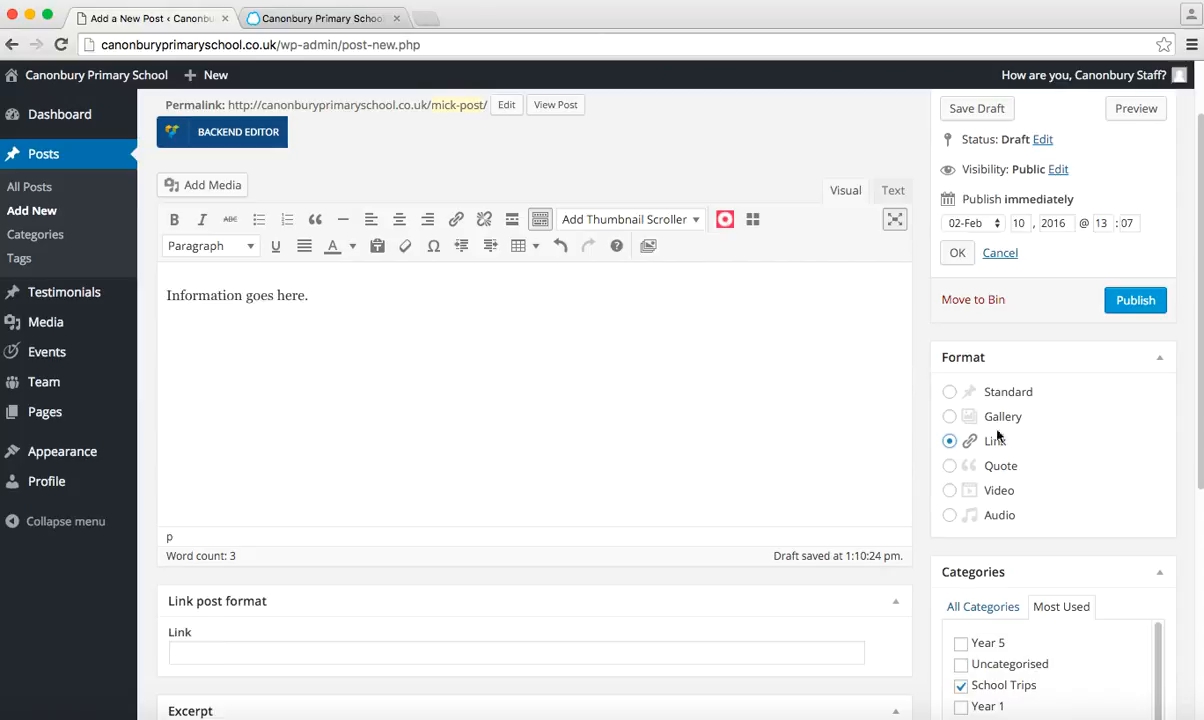
pyautogui.click(1000, 424)
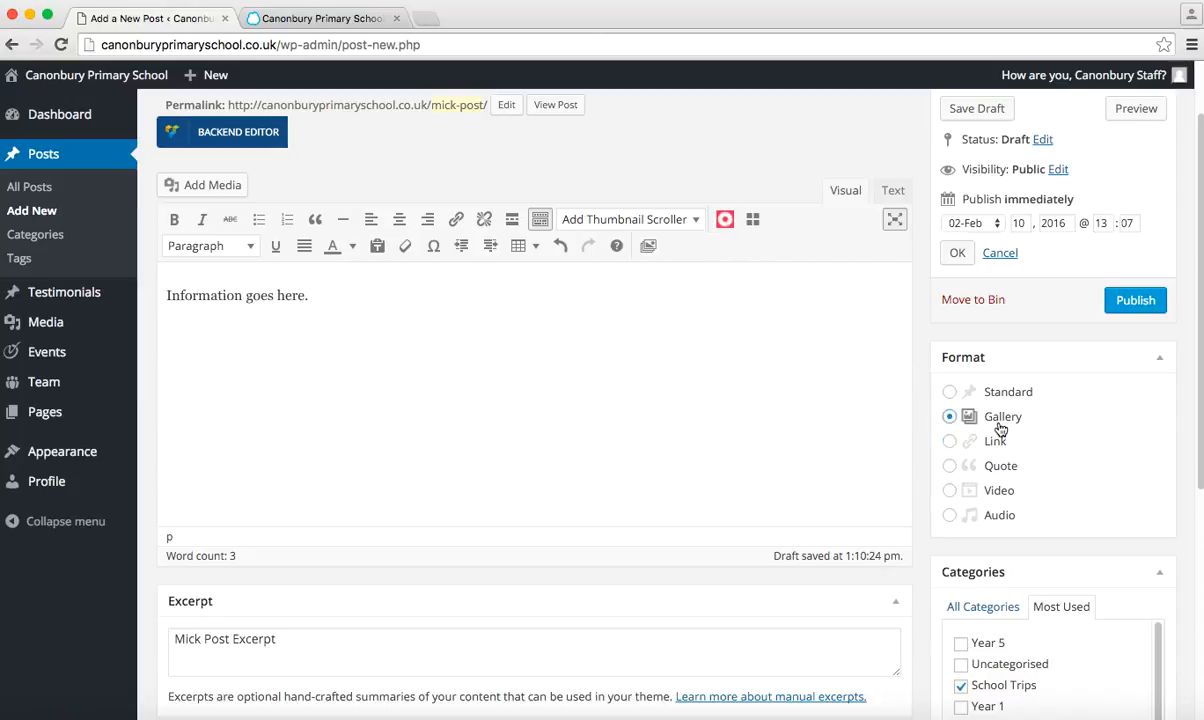
pyautogui.click(996, 396)
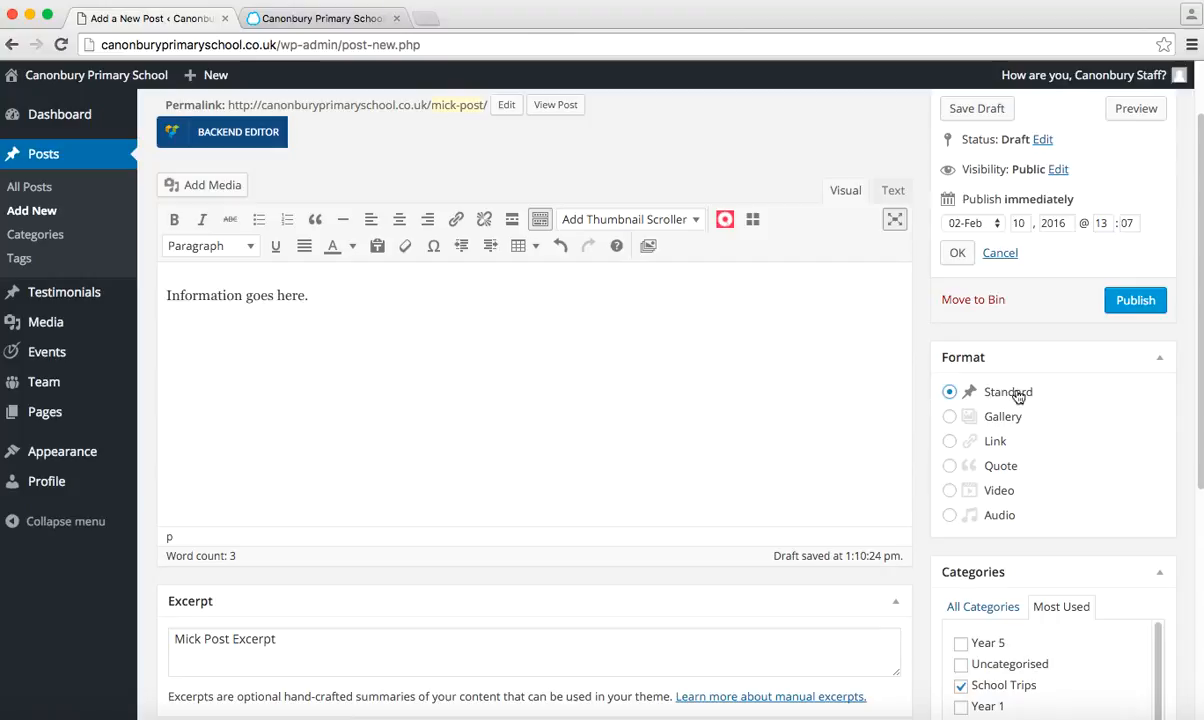
pyautogui.click(1004, 419)
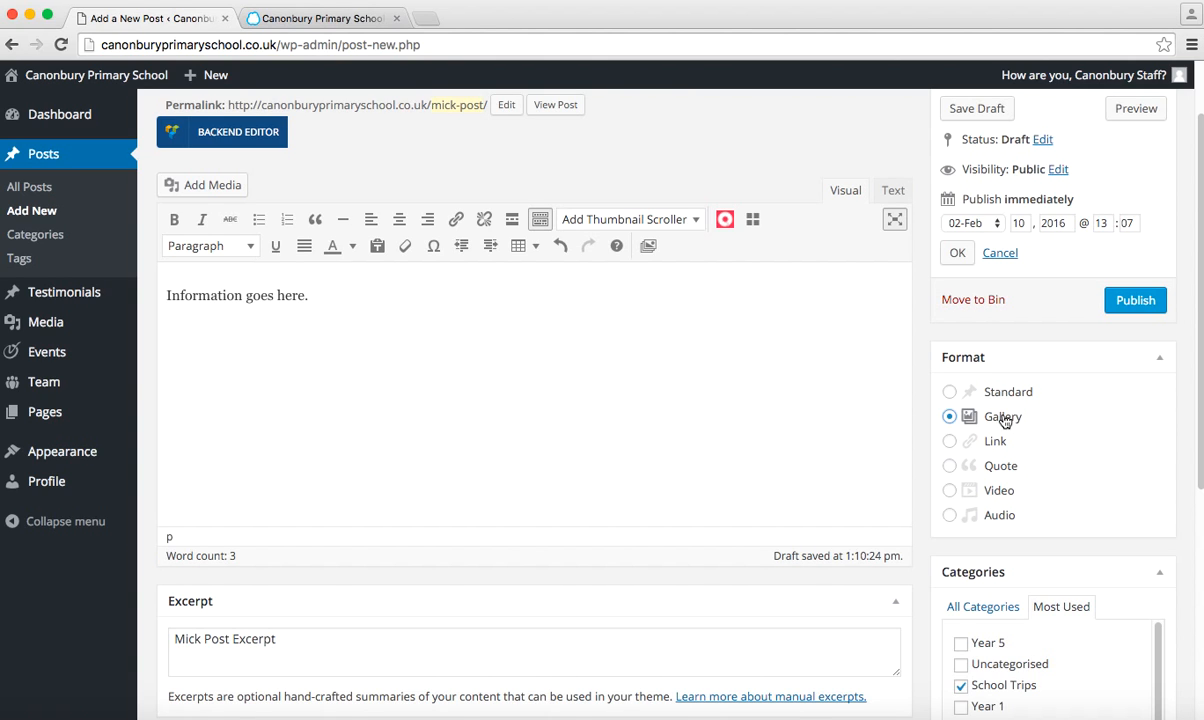
# Try the Link, Quote and Video post formats in turn, examining each format's extra fields and the video type choices.
pyautogui.scroll(-2, 940, 451)
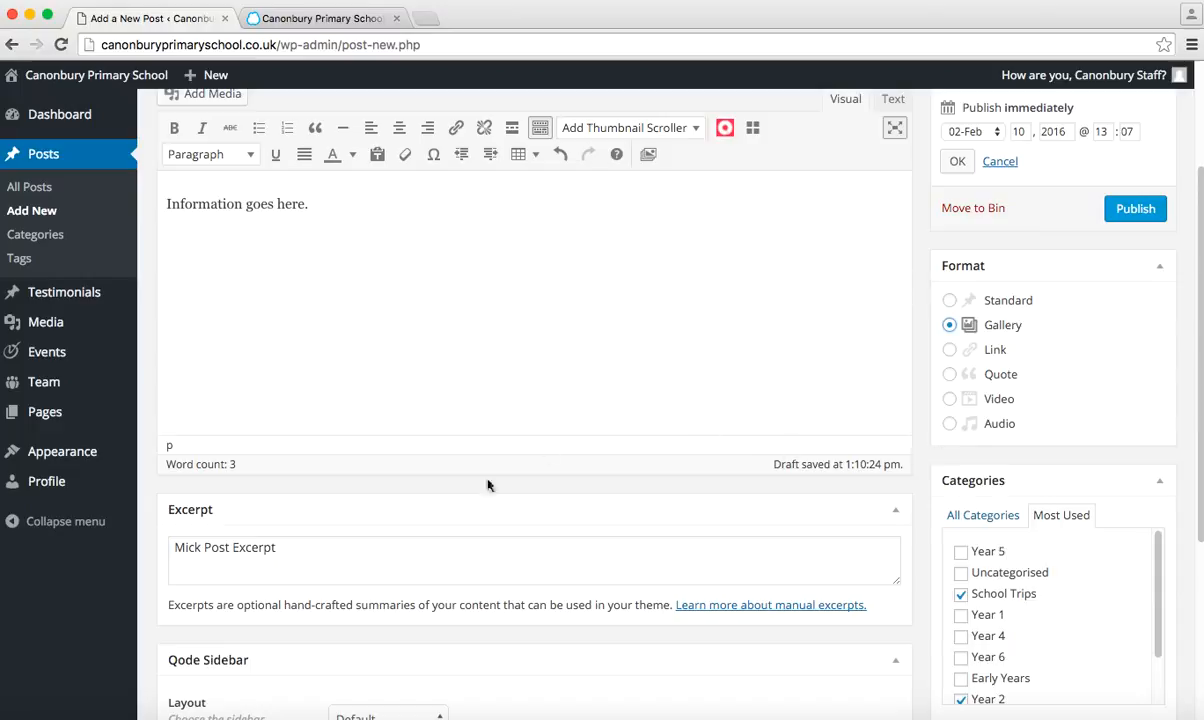
pyautogui.click(994, 350)
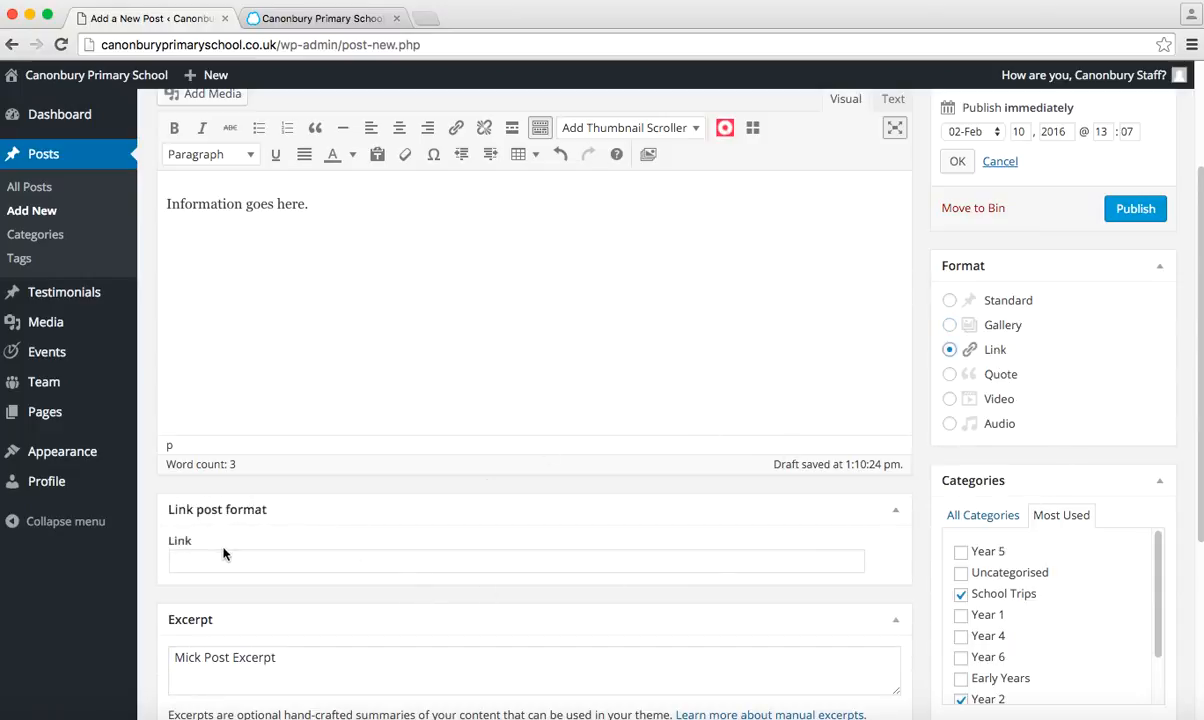
pyautogui.click(1003, 382)
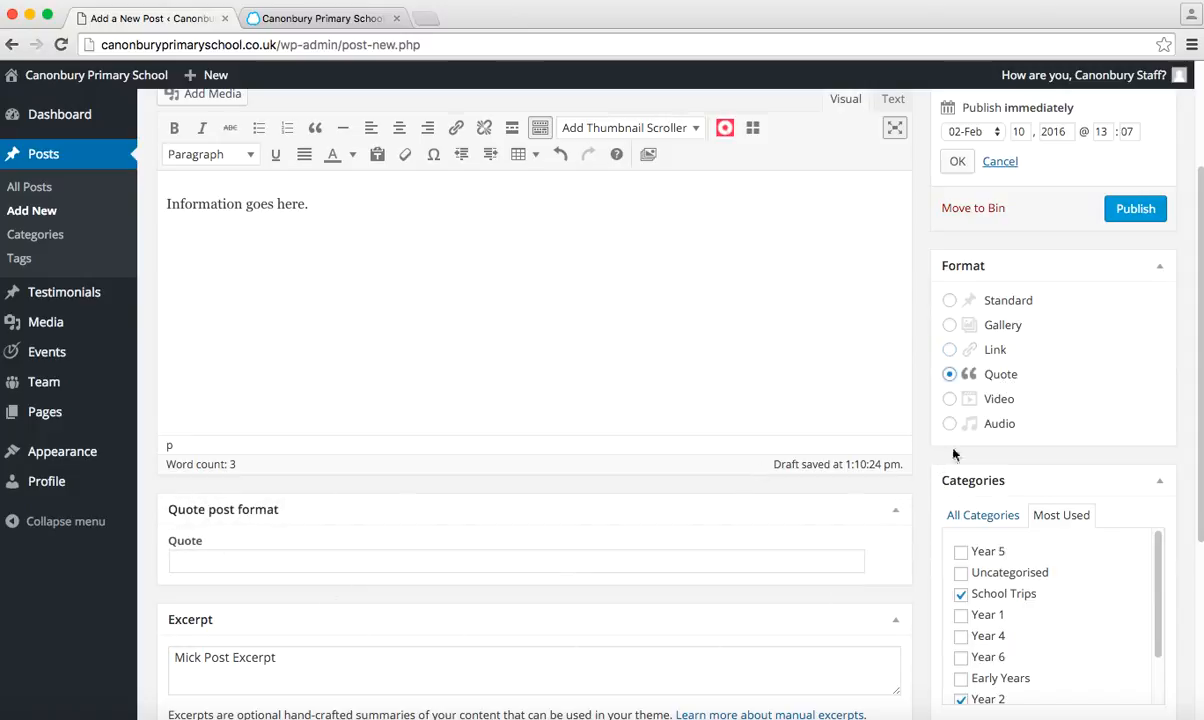
pyautogui.click(1000, 401)
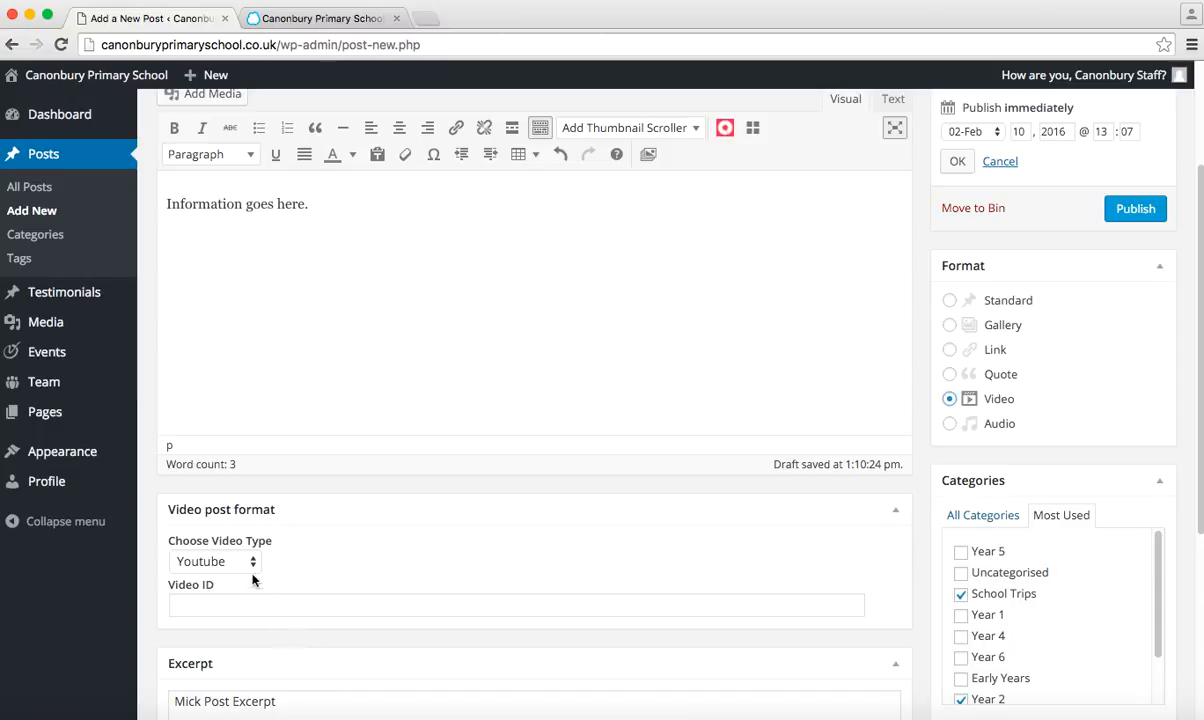
pyautogui.click(248, 561)
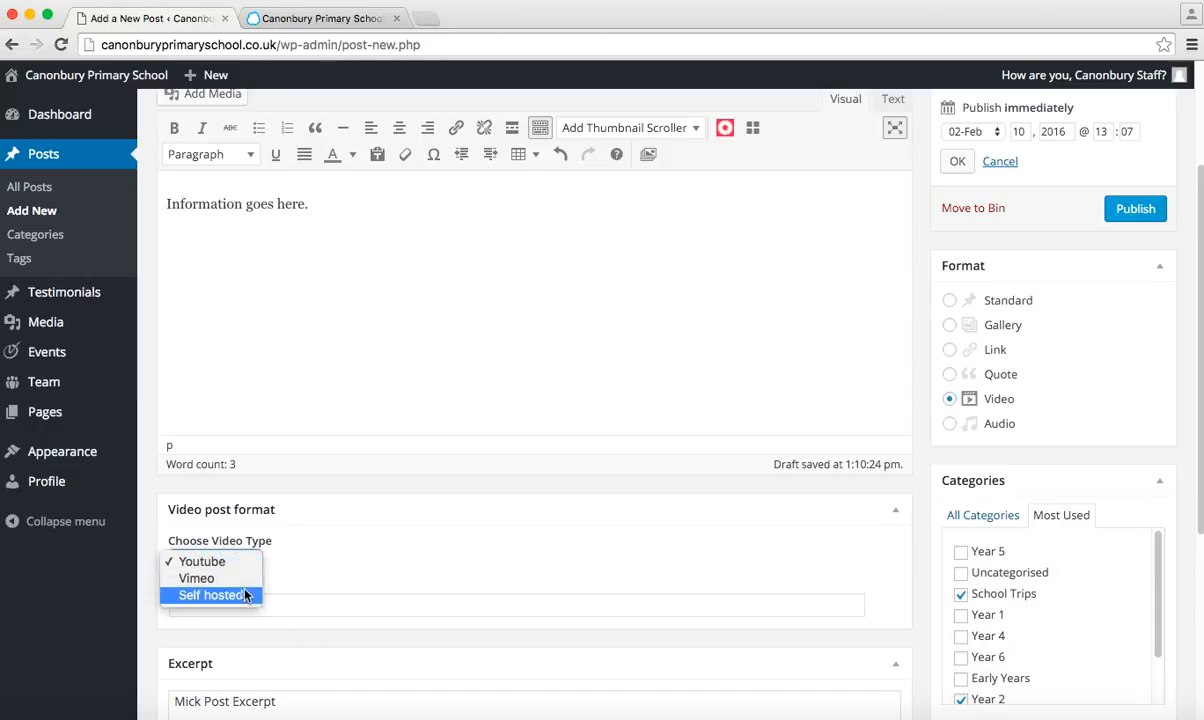
pyautogui.click(1001, 432)
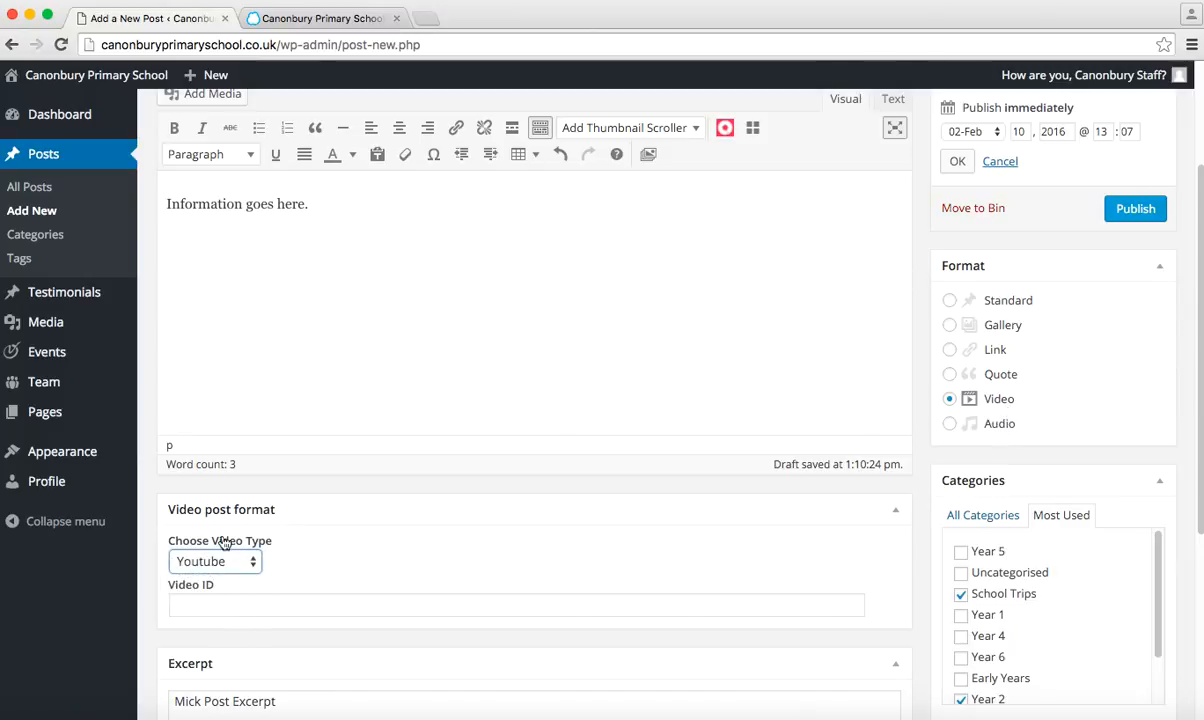
# Set the post format to Audio and look over its audio link field and the post's publishing options.
pyautogui.click(1000, 423)
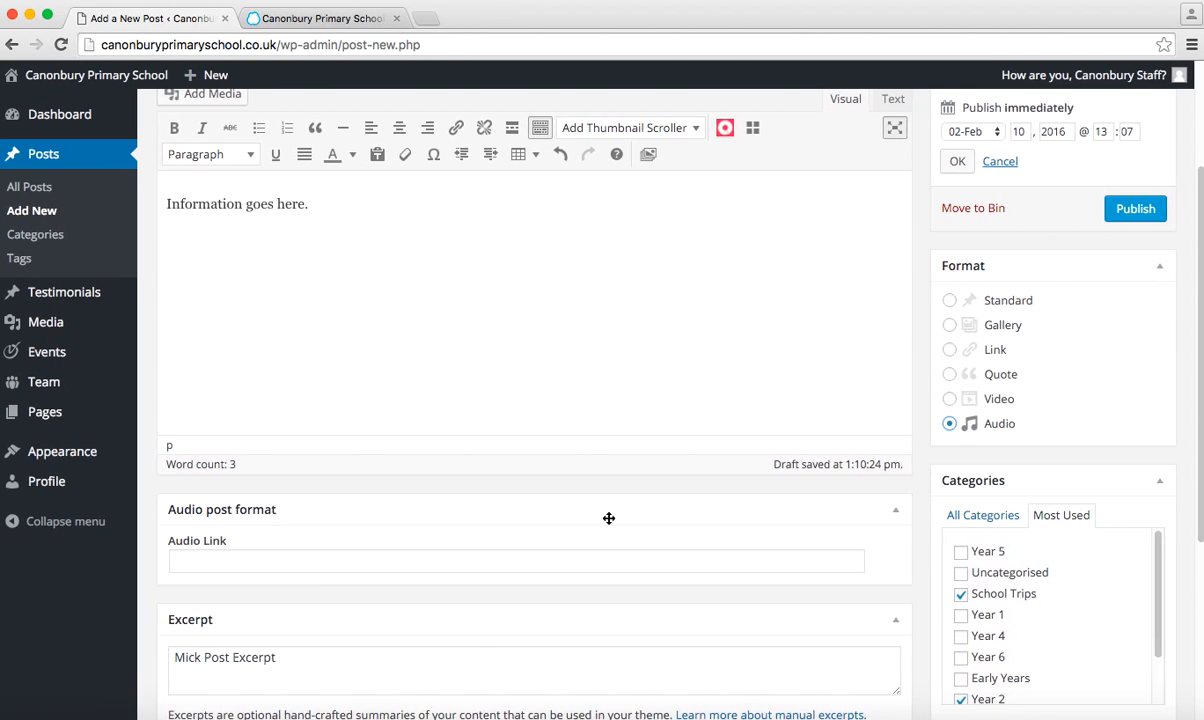
pyautogui.scroll(-3, 610, 522)
pyautogui.scroll(7, 608, 517)
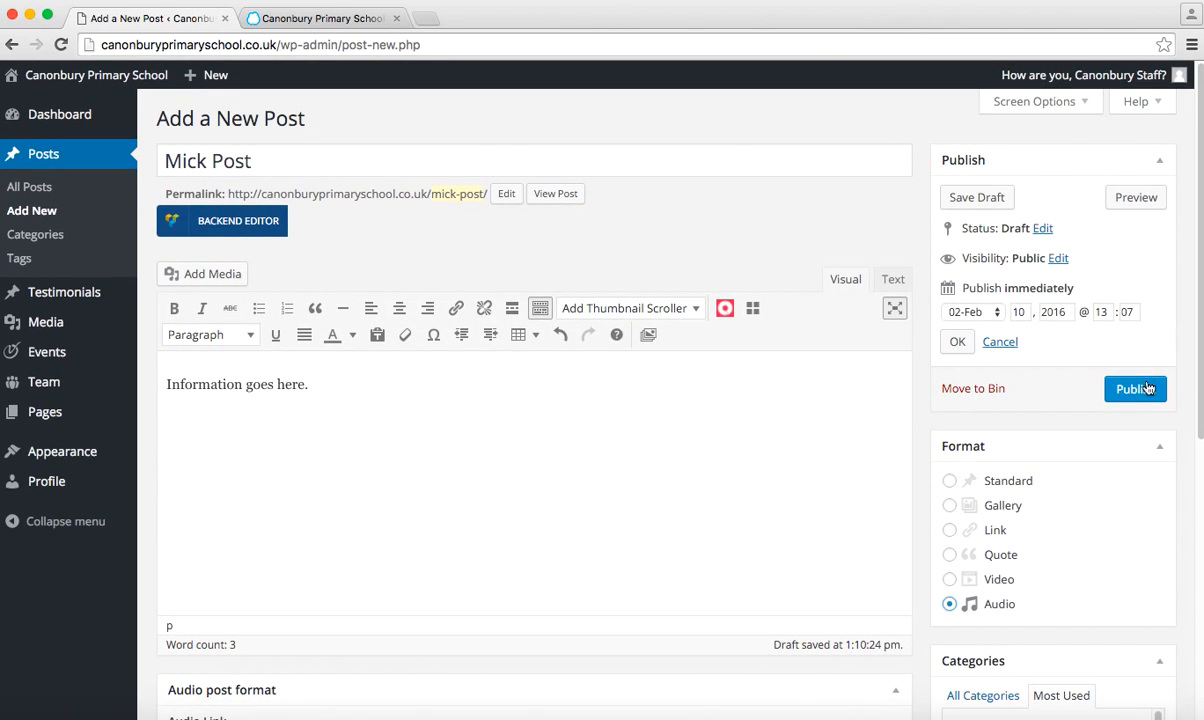